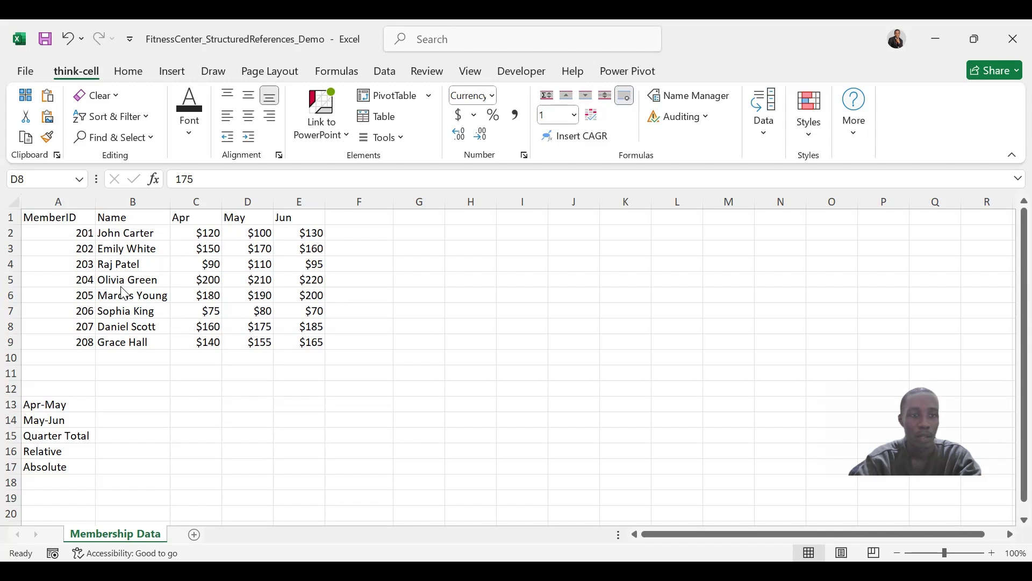
Convert the membership data in A1:E9 into a table with headers.
left_click(121, 280)
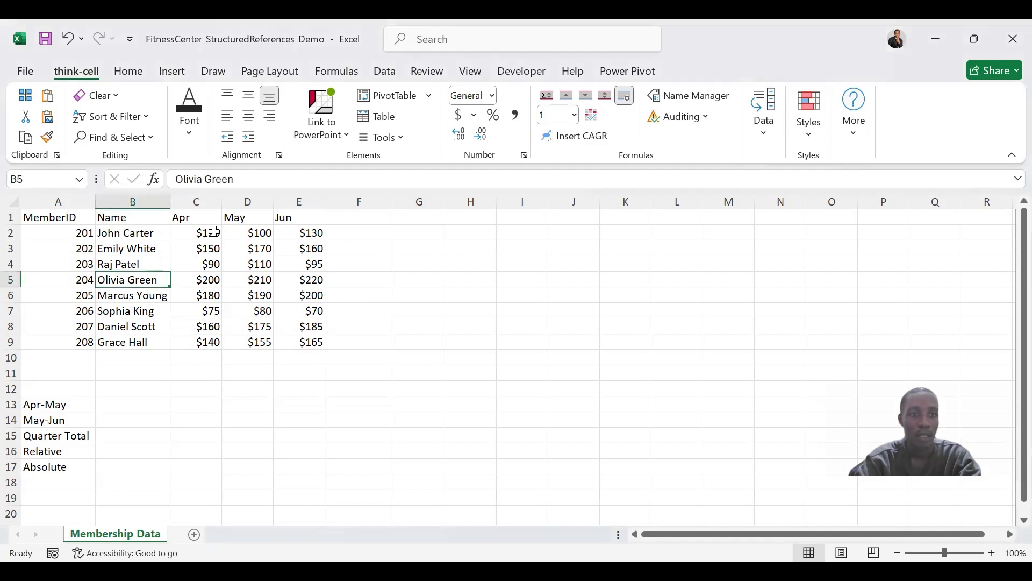
left_click(172, 71)
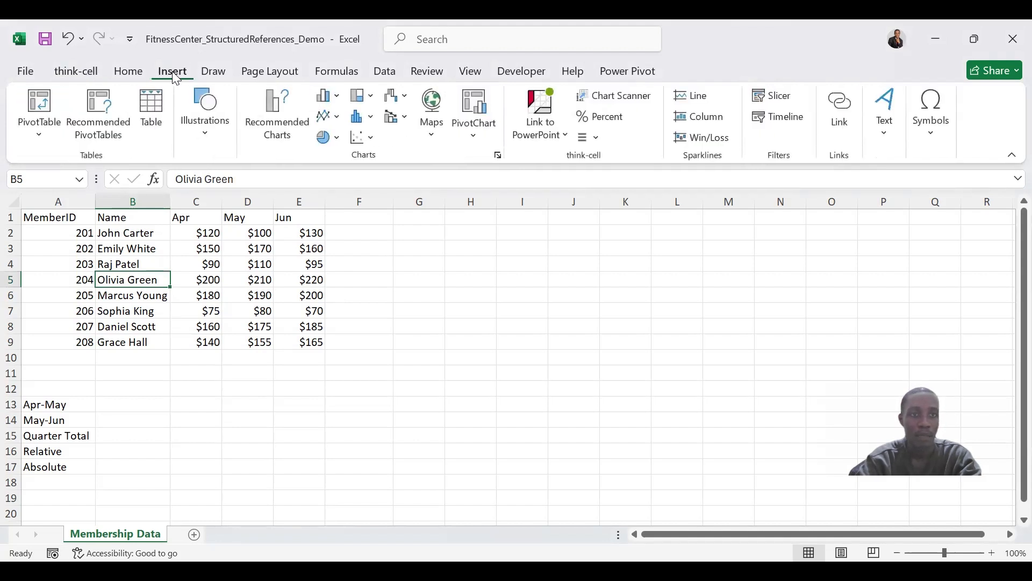
left_click(157, 108)
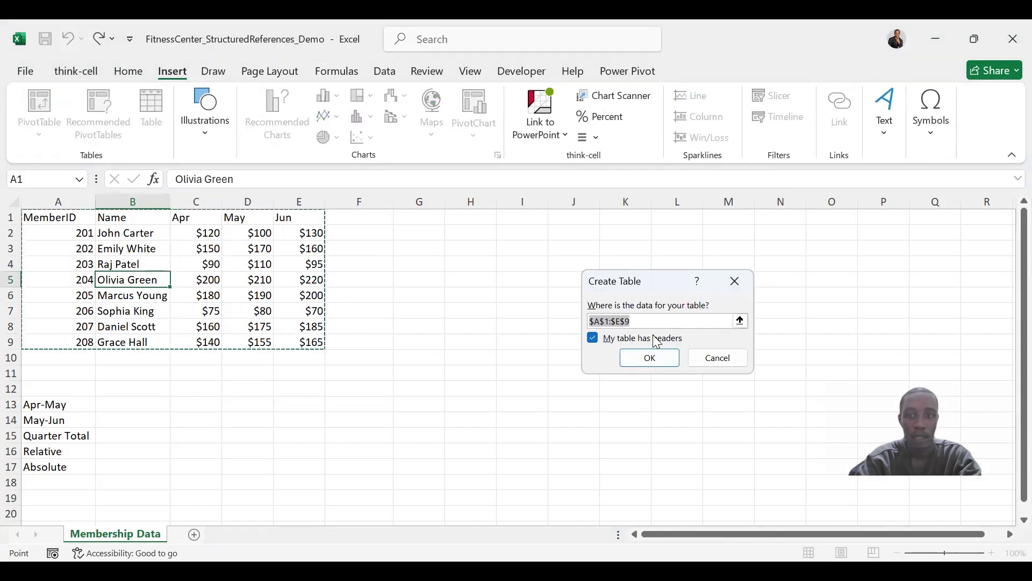
left_click(651, 354)
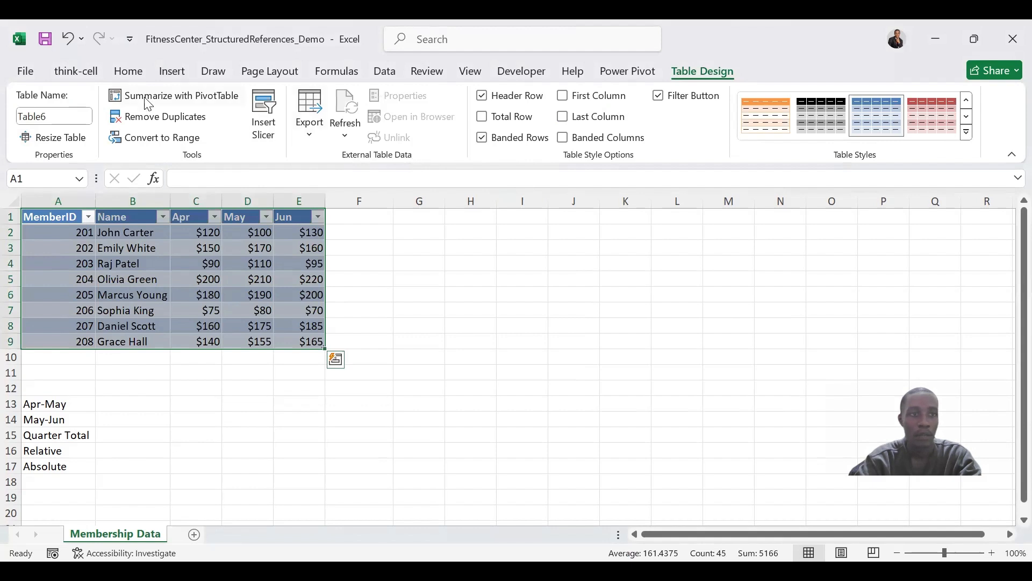
Rename the new table as FitnessTable.
left_click(67, 115)
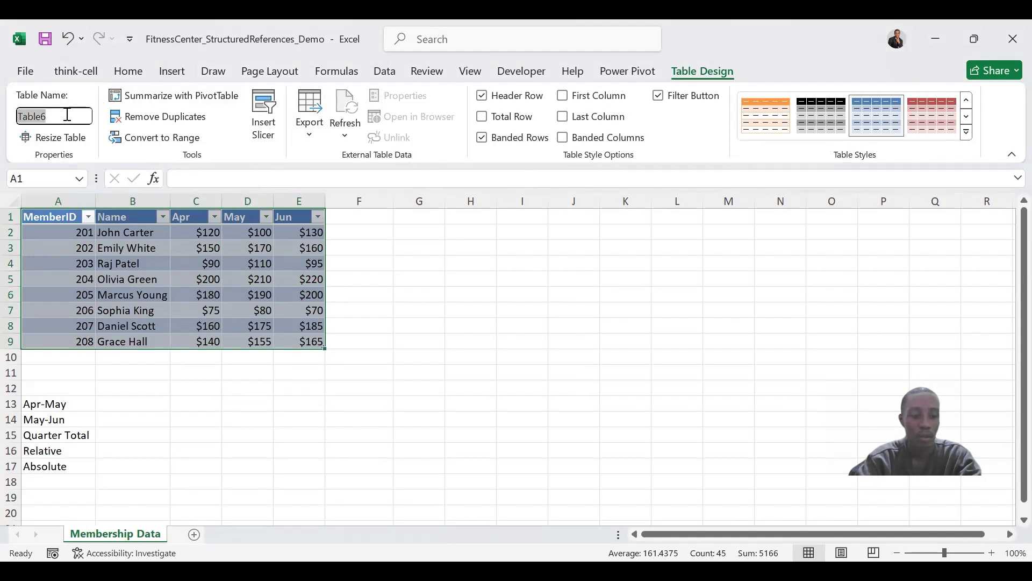
type("Fit")
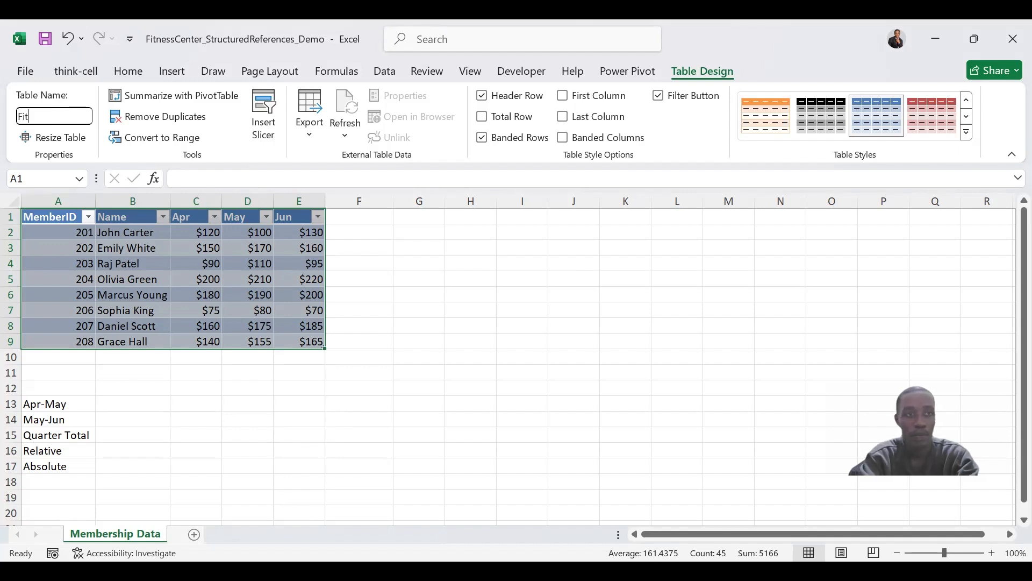
type("ness")
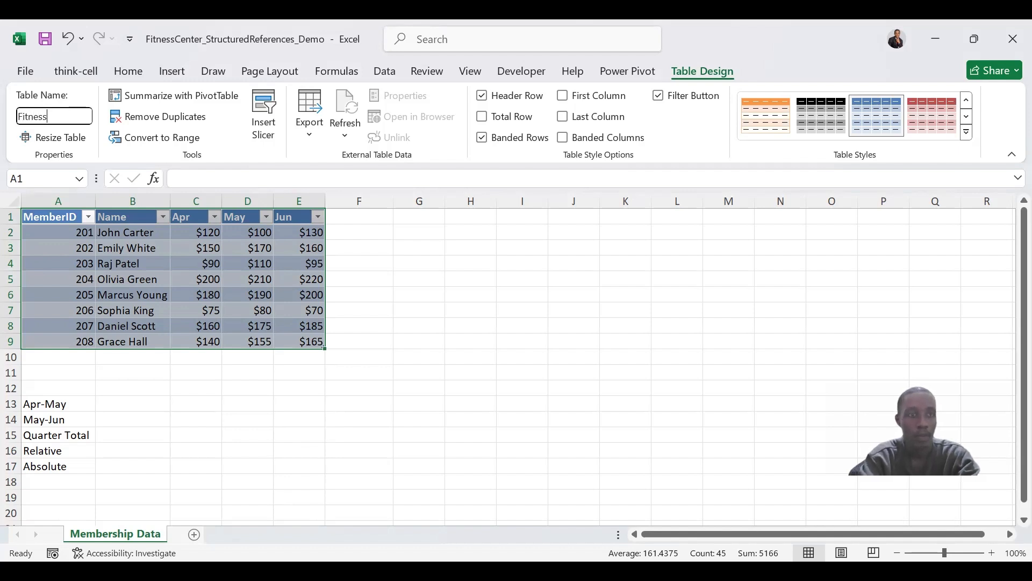
type("Table")
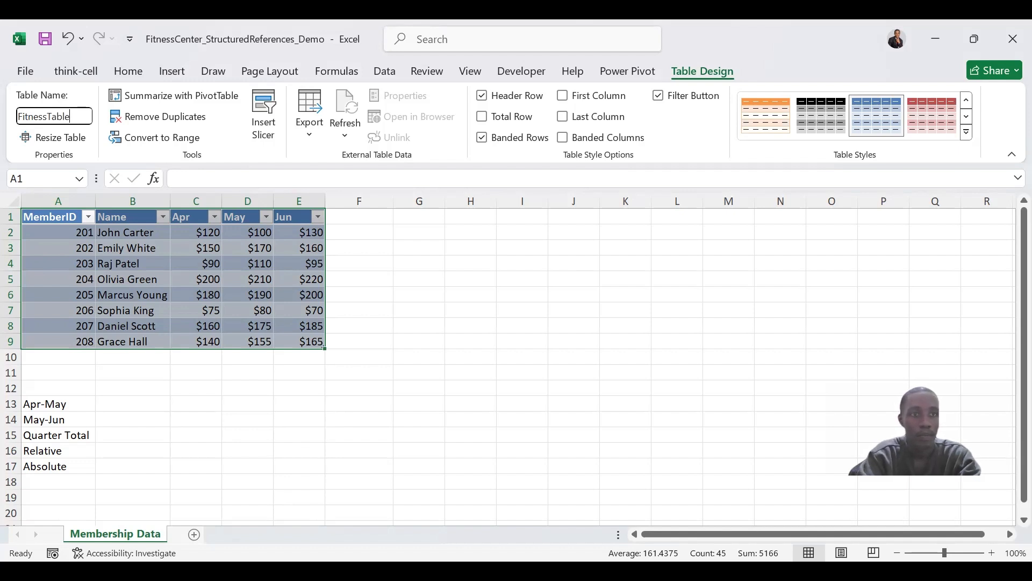
key("Return")
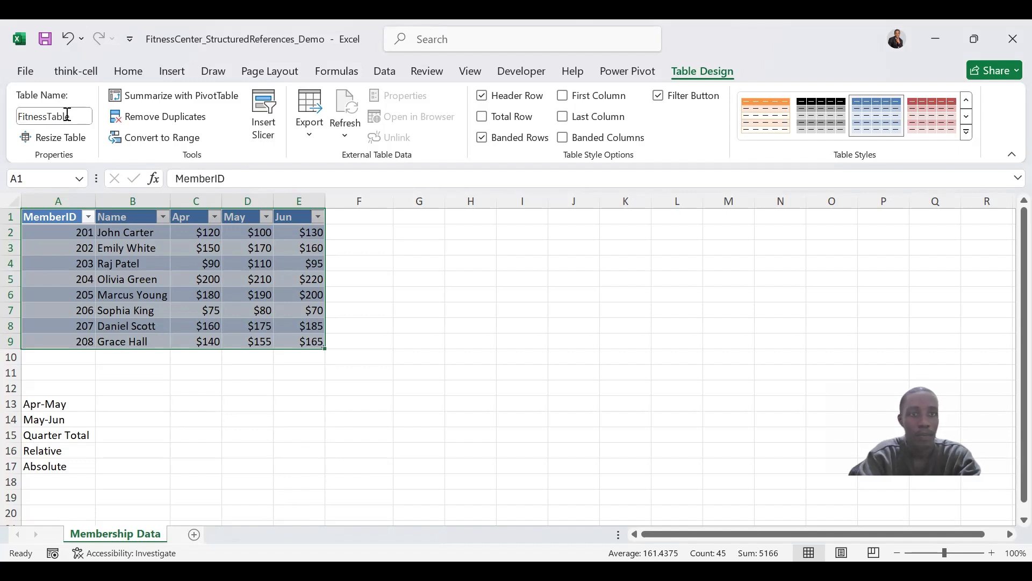
Add a total row to the table and copy the Jun subtotal formula across to the May and Apr columns.
left_click(481, 118)
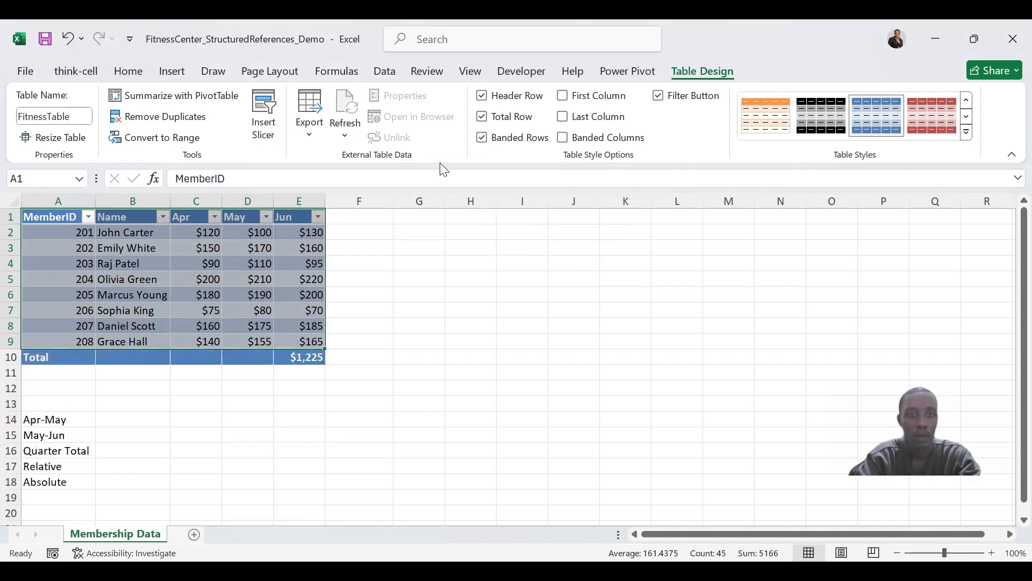
left_click(311, 357)
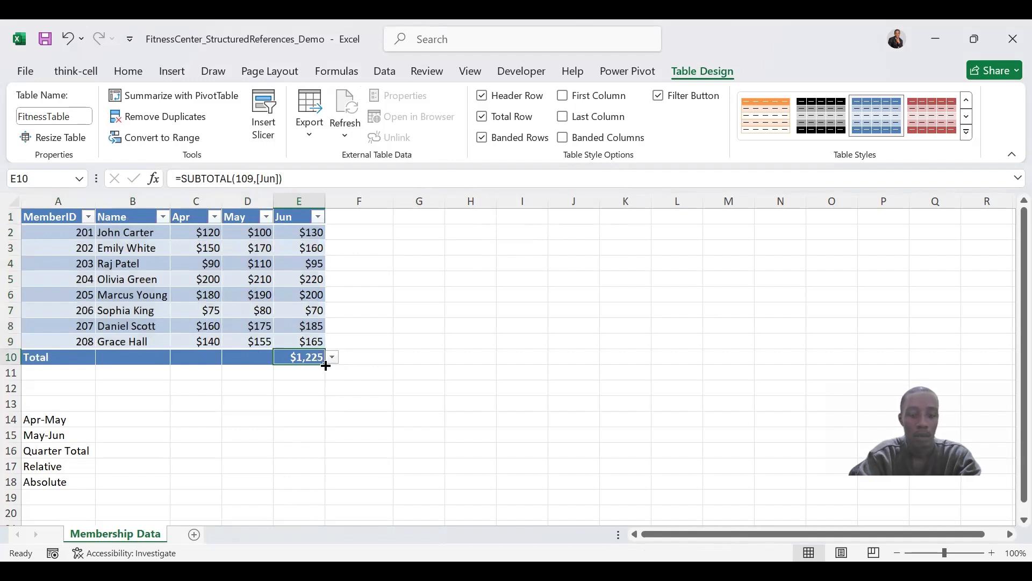
left_click_drag(326, 366, 186, 361)
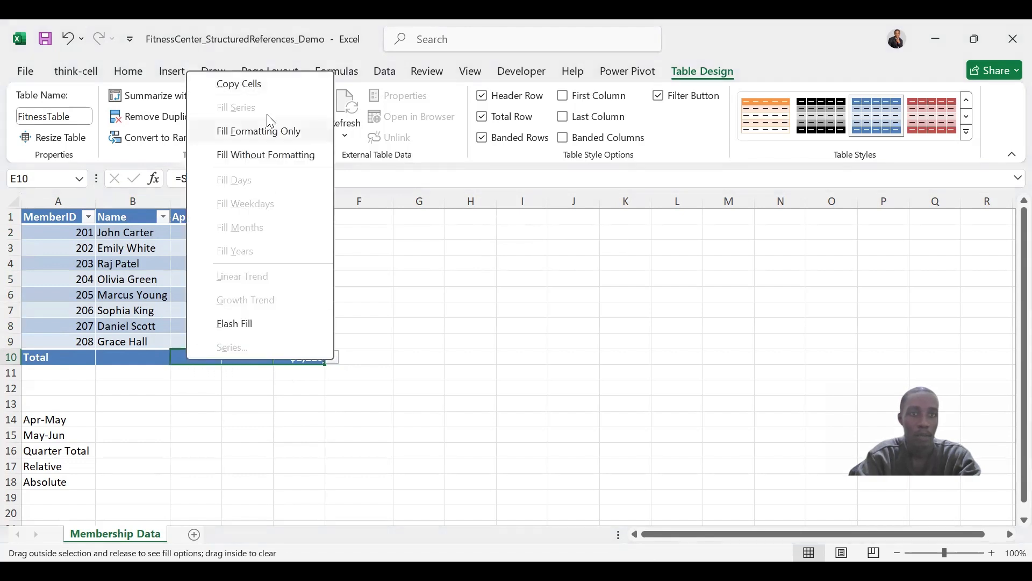
left_click(255, 86)
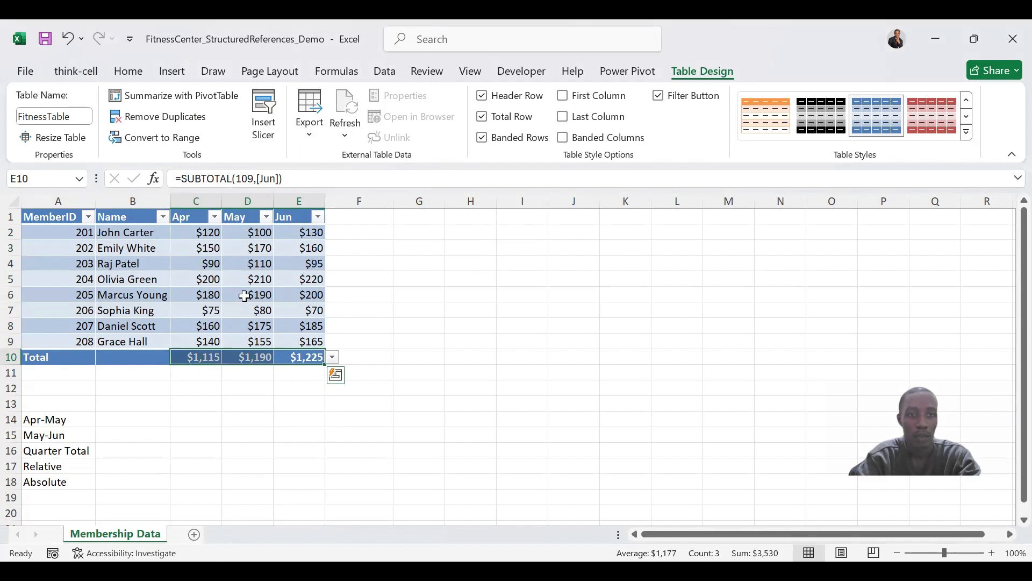
left_click(204, 356)
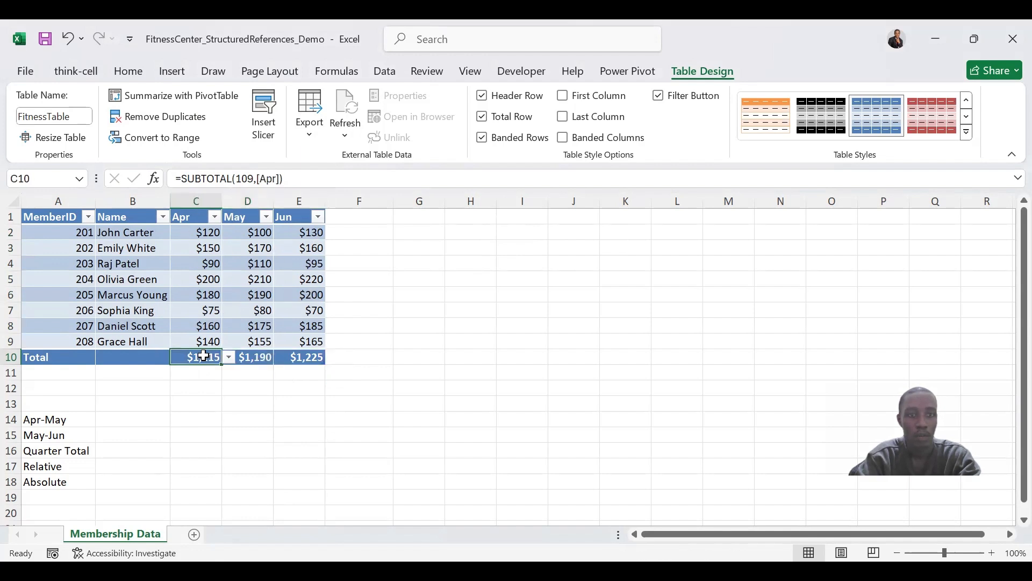
left_click(245, 358)
left_click(311, 358)
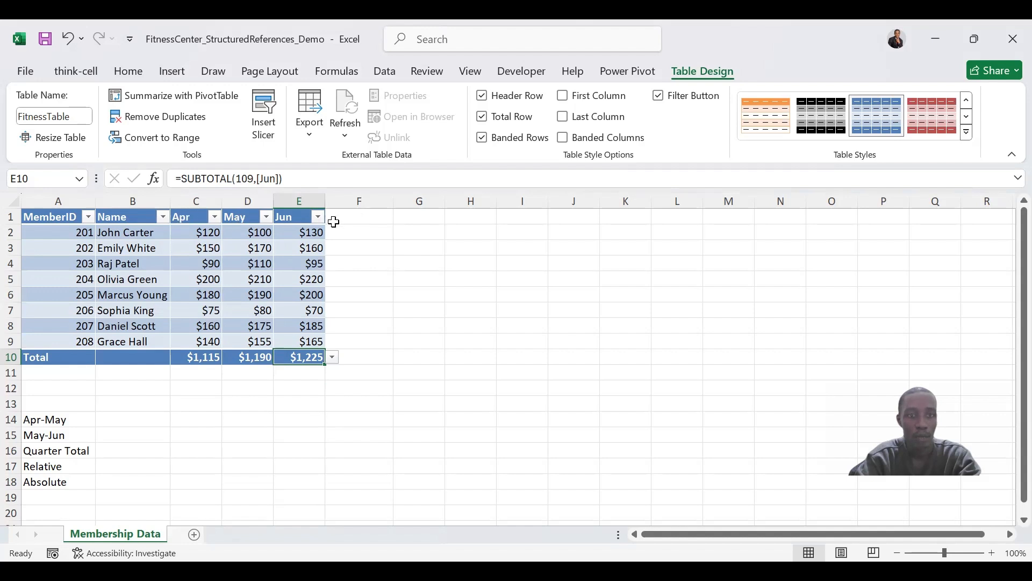
Add a table column with the header Apr-May in F1, directly after Jun.
left_click(351, 215)
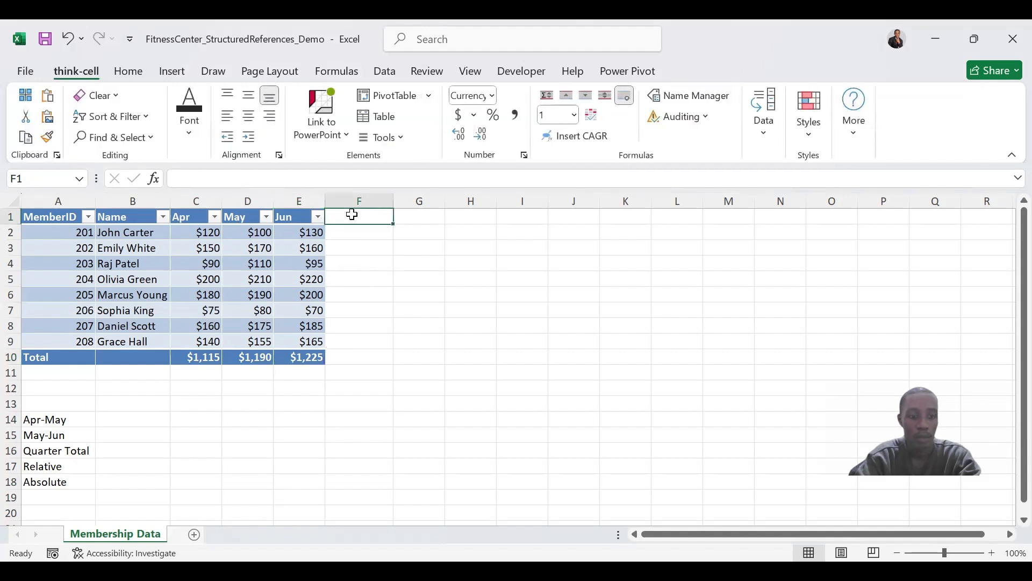
type("Ap")
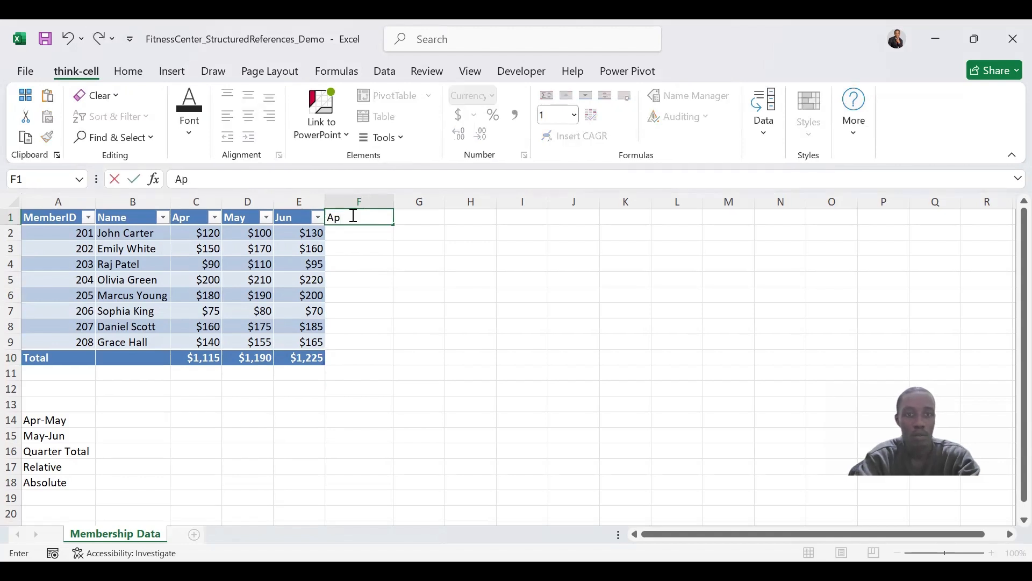
type("r-May")
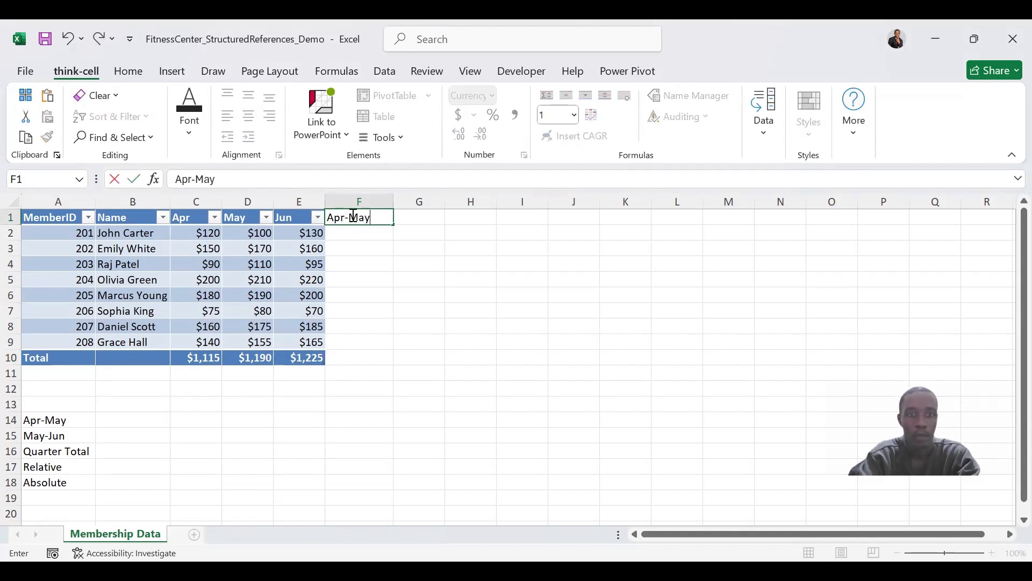
key("Return")
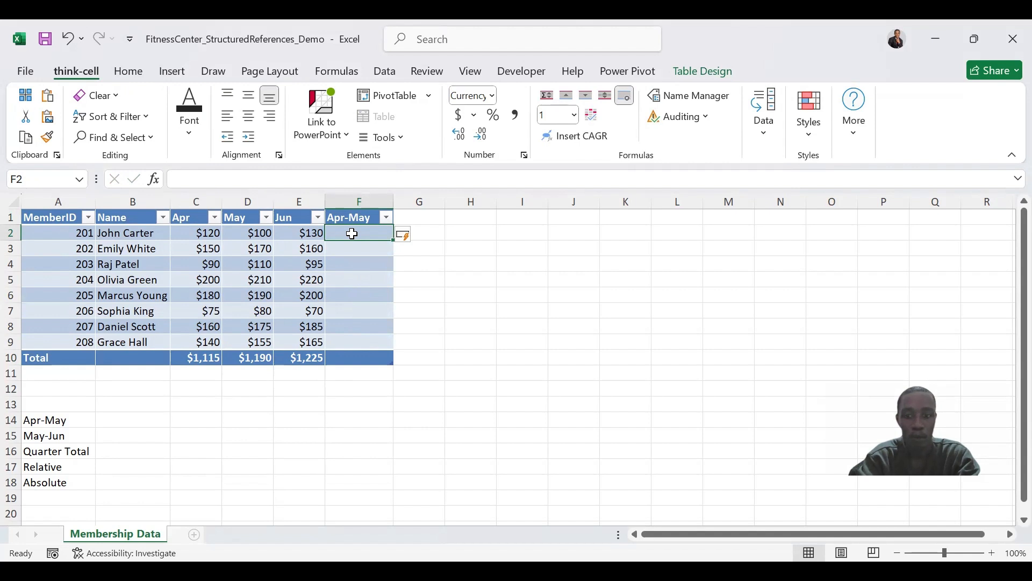
Fill the Apr-May column from F2 with the structured reference formula =SUM(FitnessTable[@[Apr]:[May]]).
type("=")
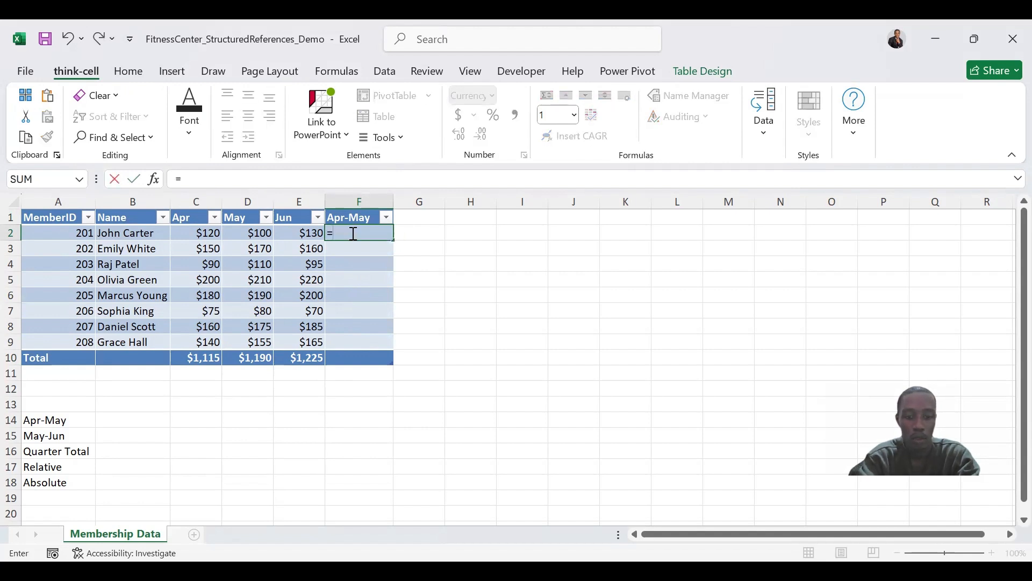
type("SUM(")
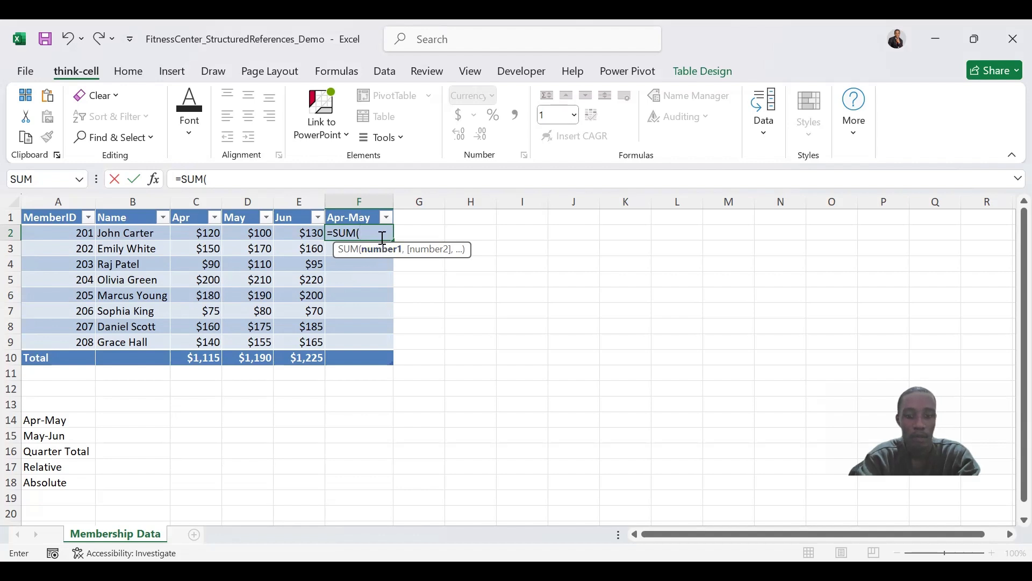
type("Fitne")
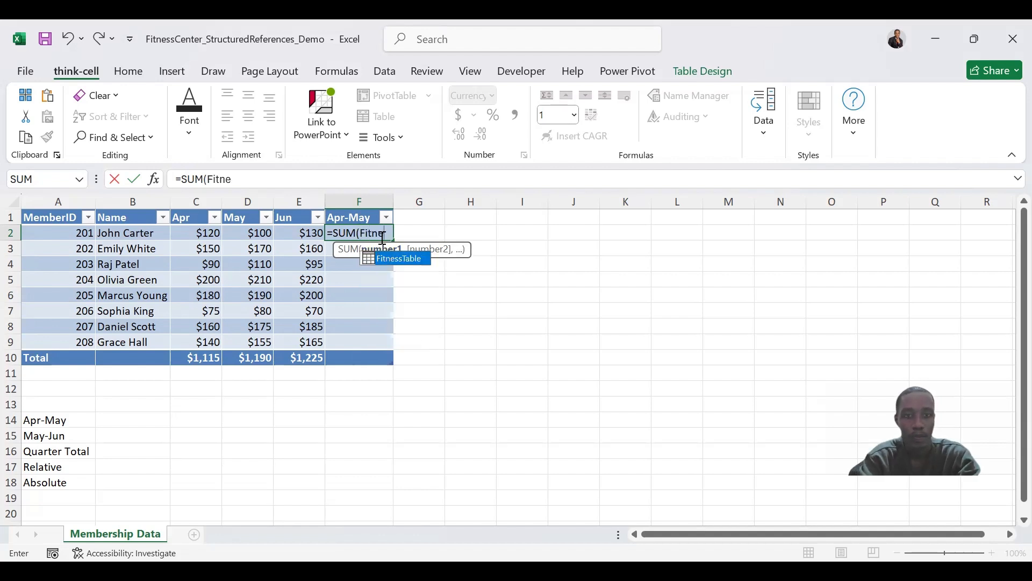
key("Tab")
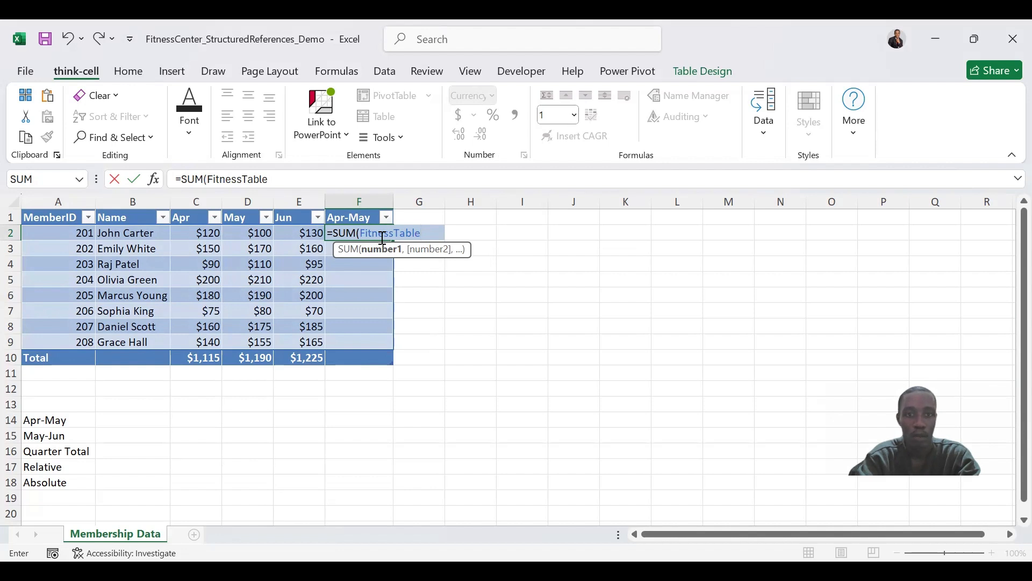
type("[")
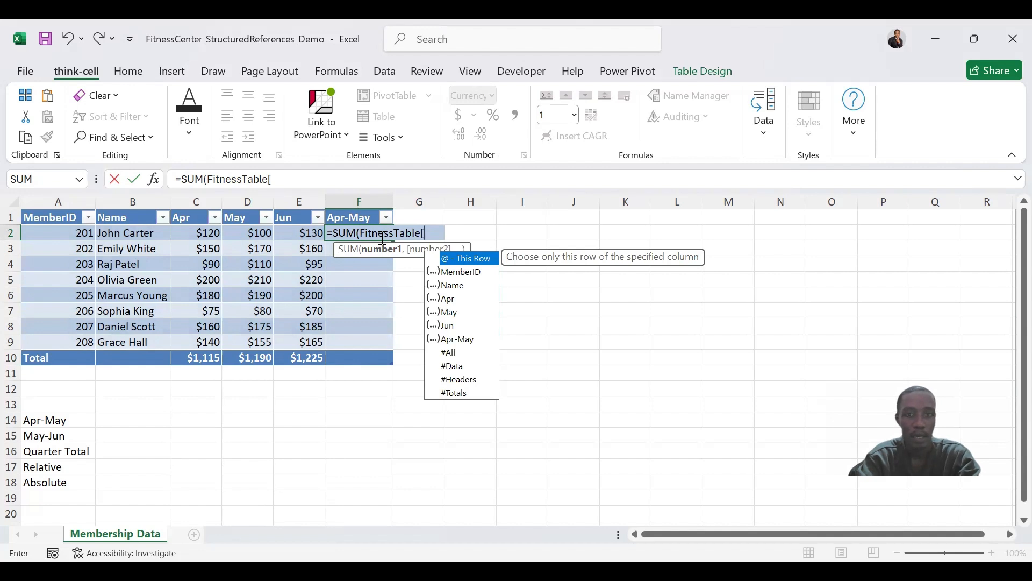
type("@[")
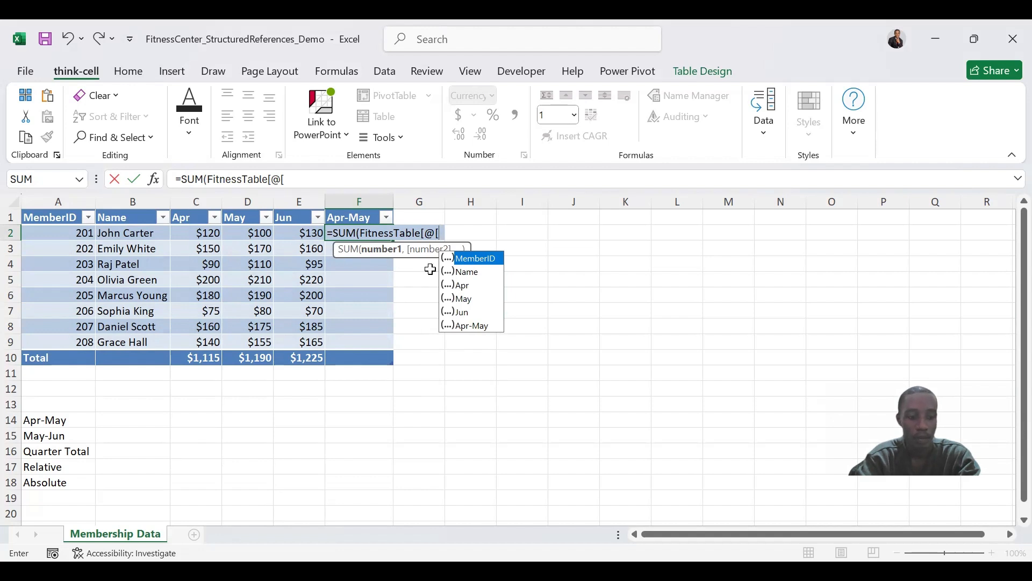
type("Apr")
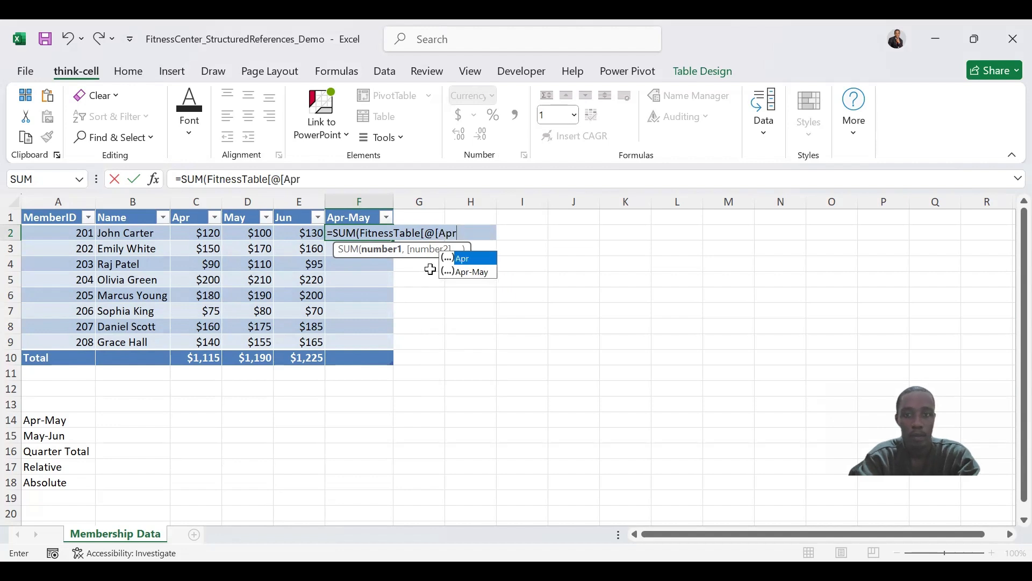
type("]")
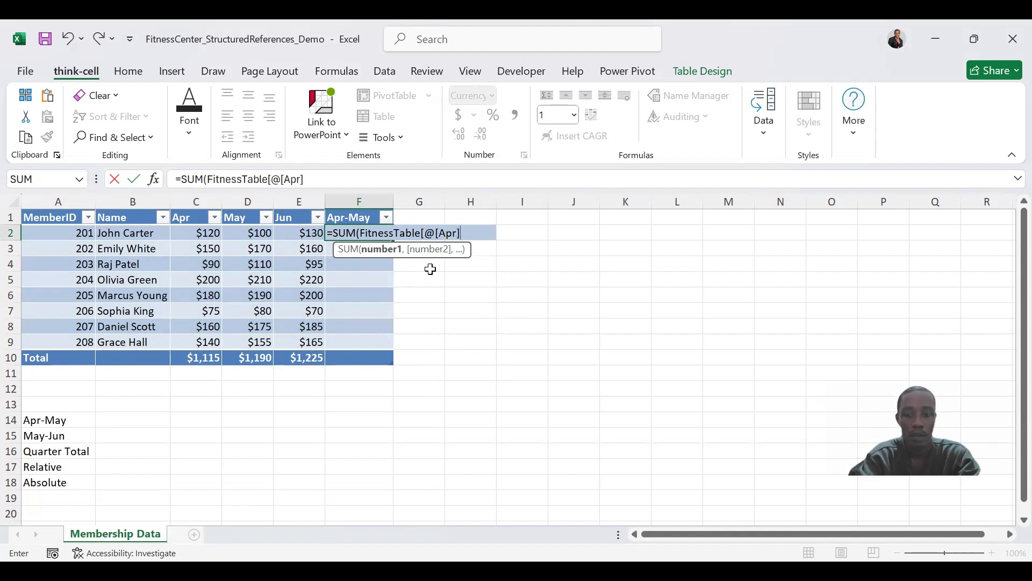
type(":")
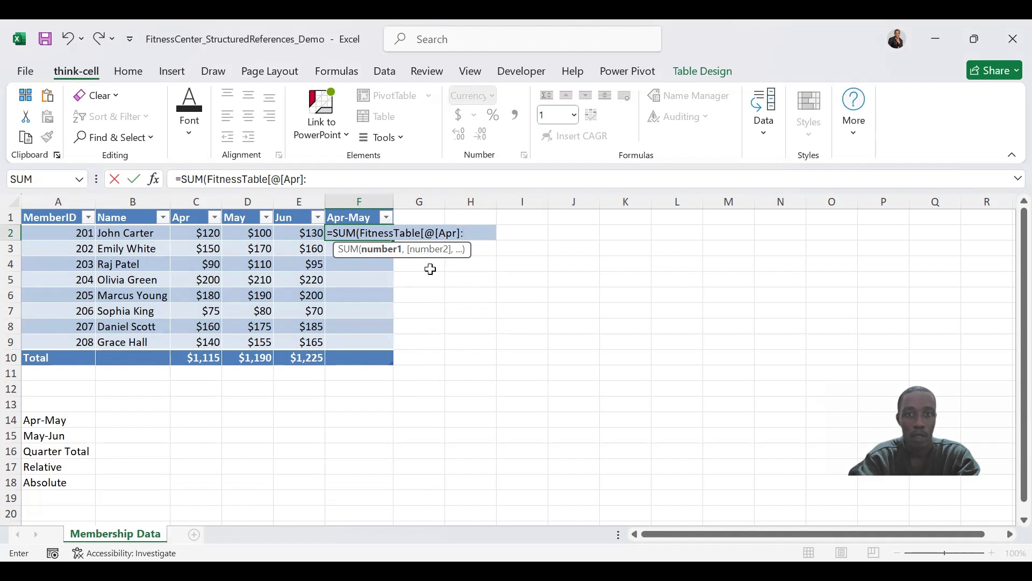
type("[")
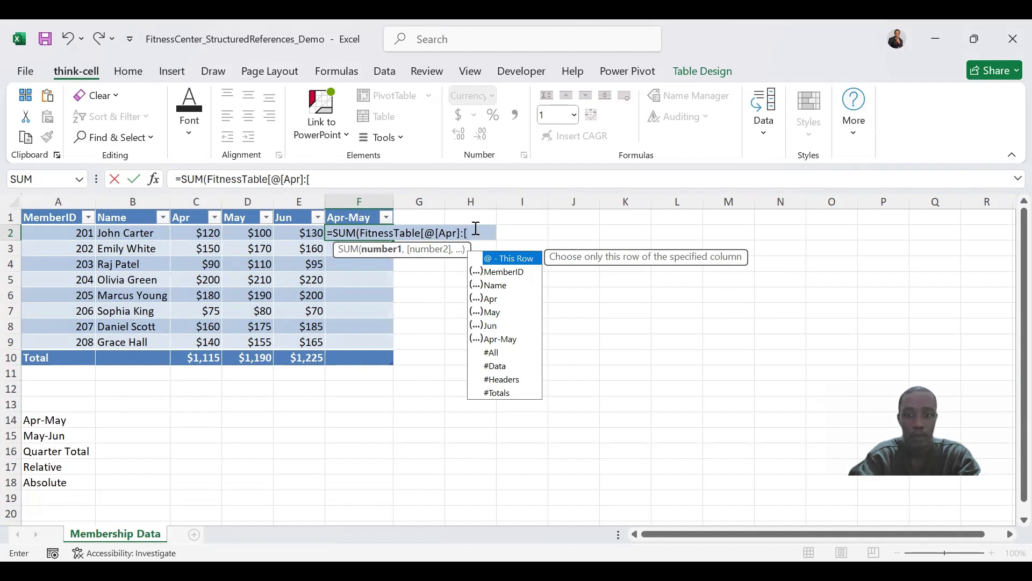
type("May]")
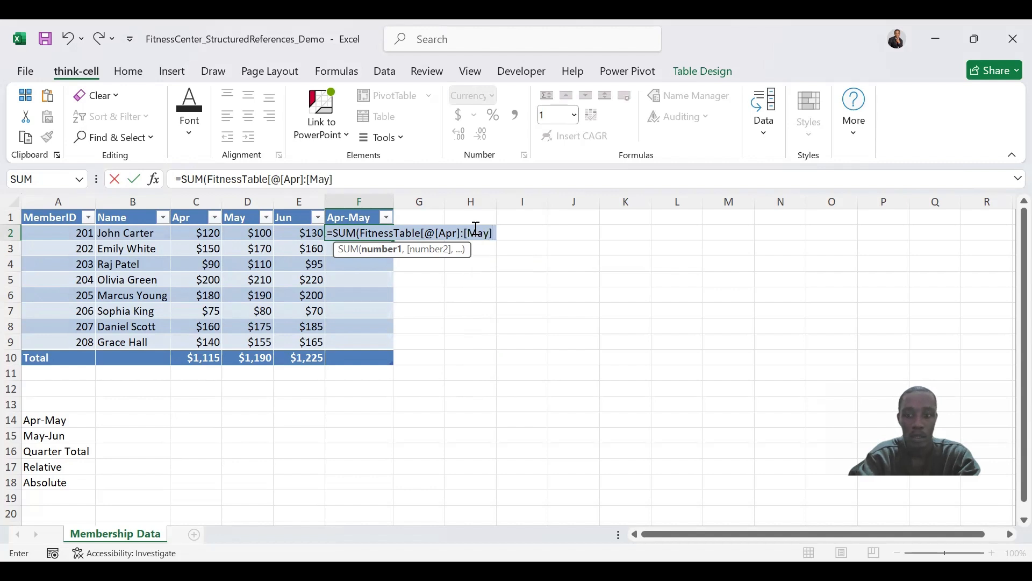
type("]")
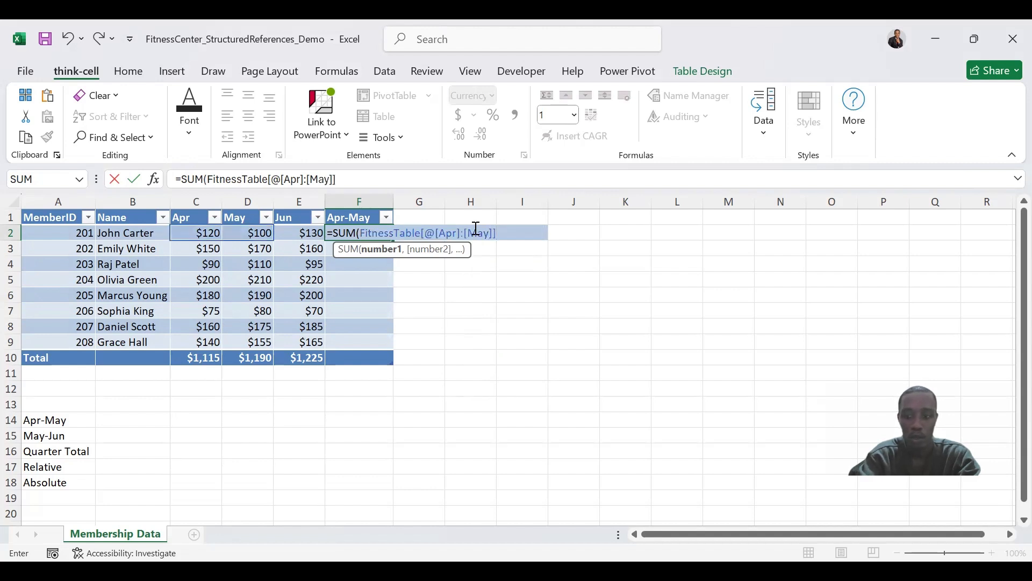
type(")")
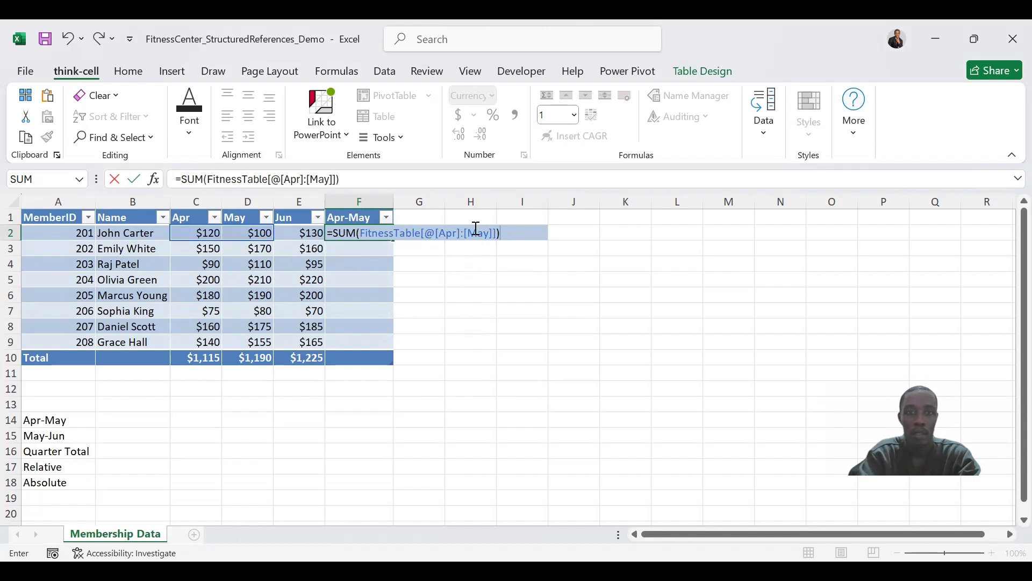
key("Return")
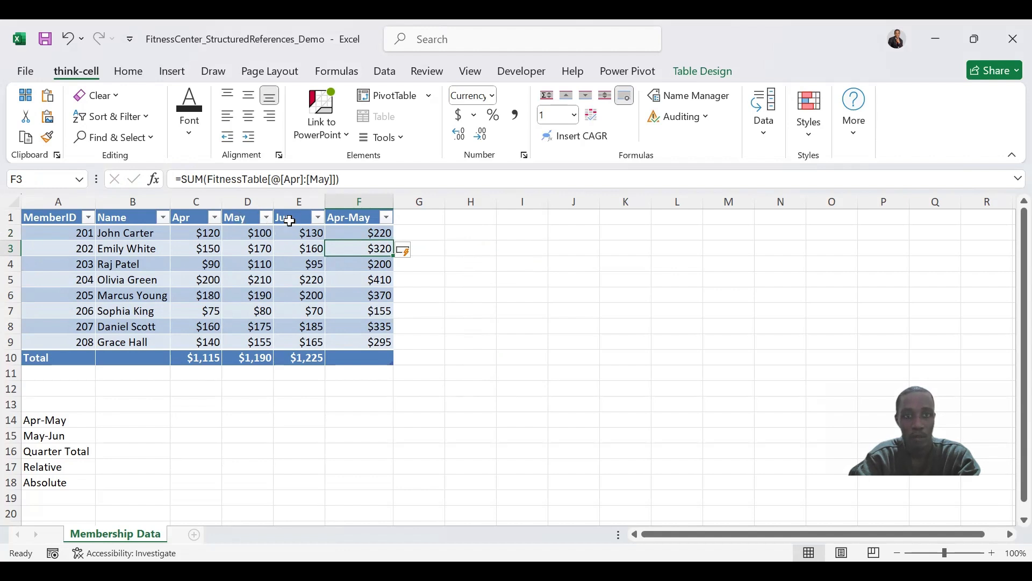
Add a table column with the header May-Jun in G1, directly after Apr-May.
left_click(432, 213)
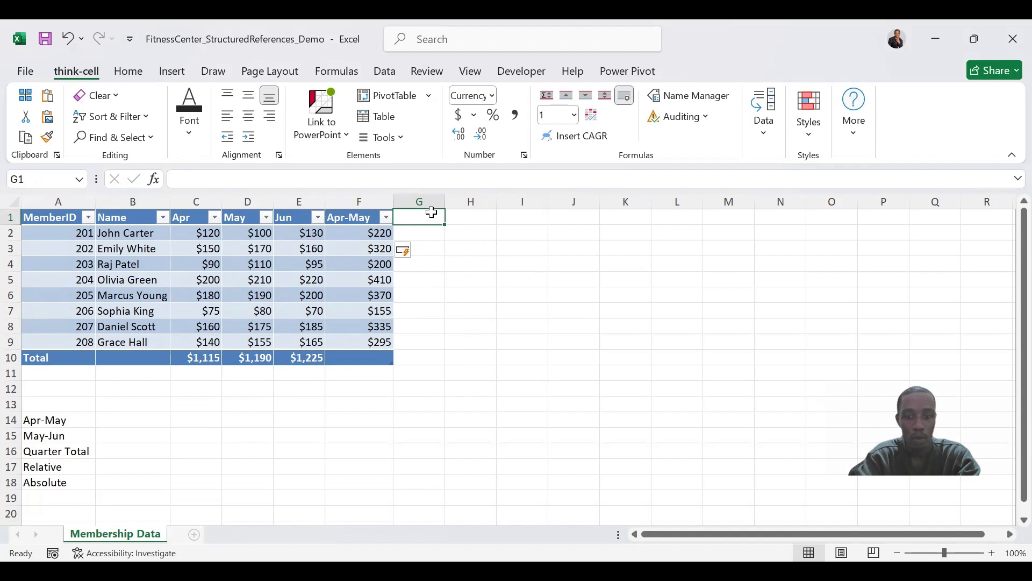
type("M")
type("a")
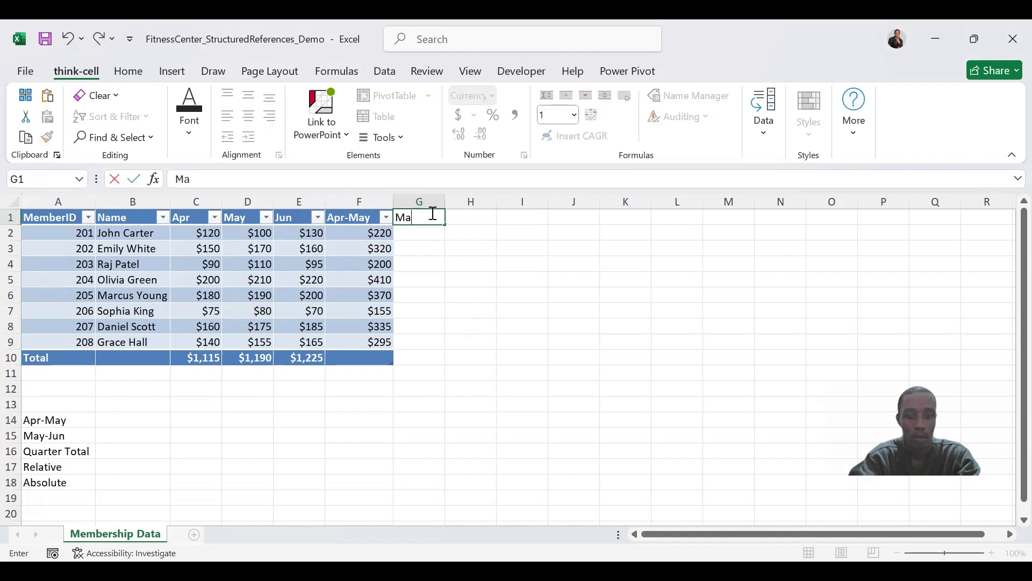
type("y-")
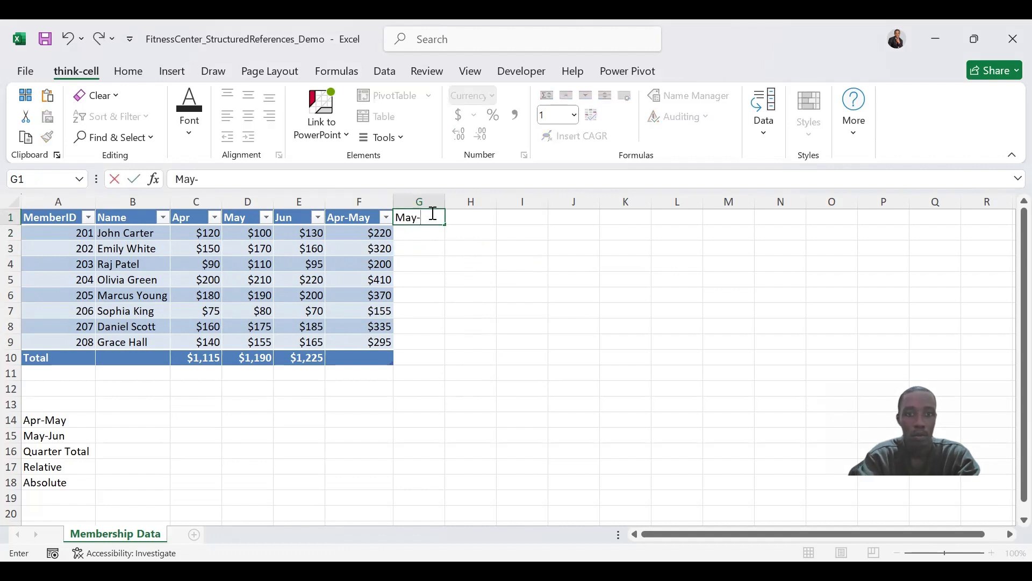
type("Jun")
key("Return")
Copy the Apr-May formula into G2 and edit it to =SUM(FitnessTable[@[May]:[Jun]]), filling the May-Jun column.
left_click(382, 231)
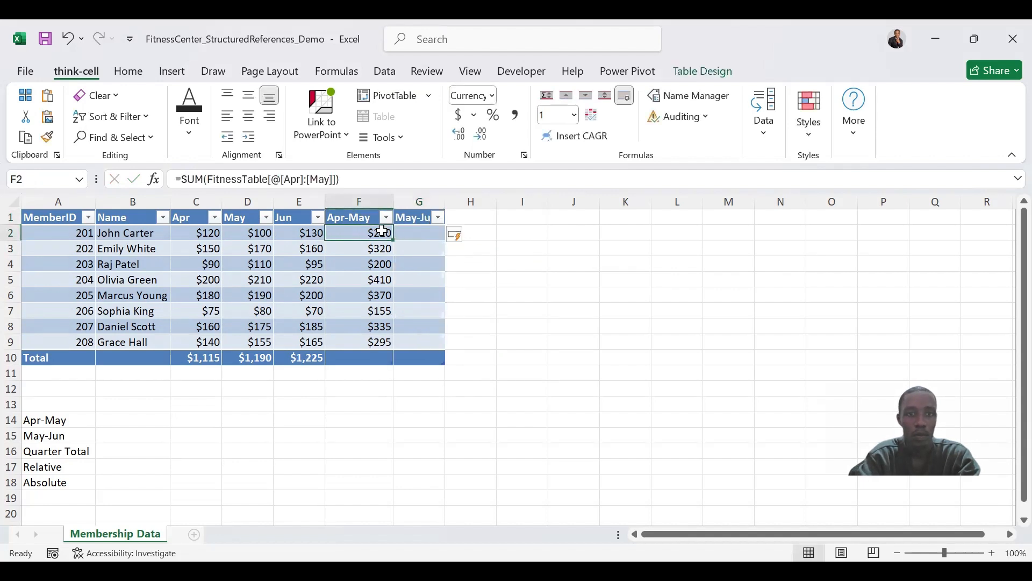
left_click_drag(393, 239, 430, 234)
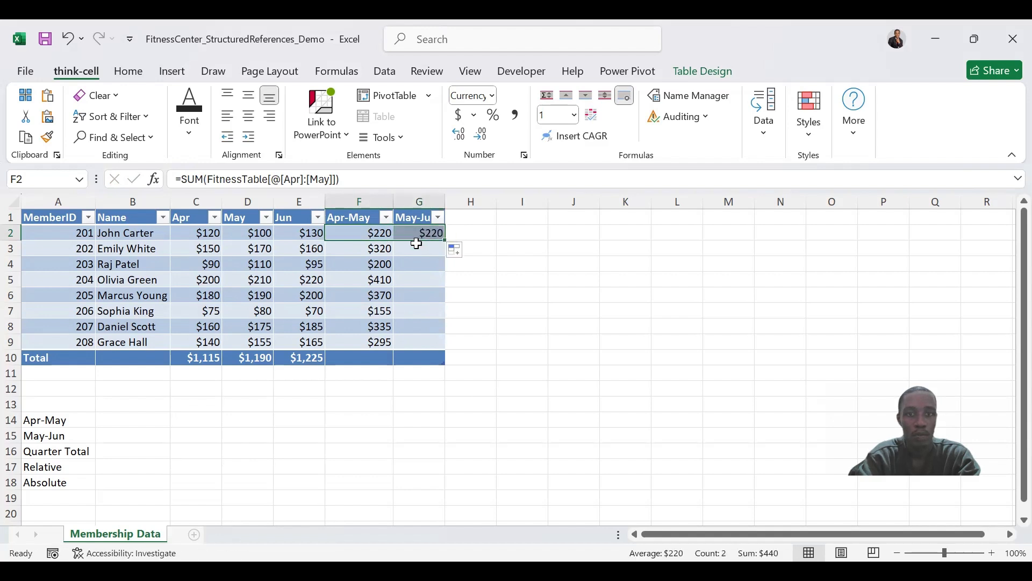
left_click(425, 233)
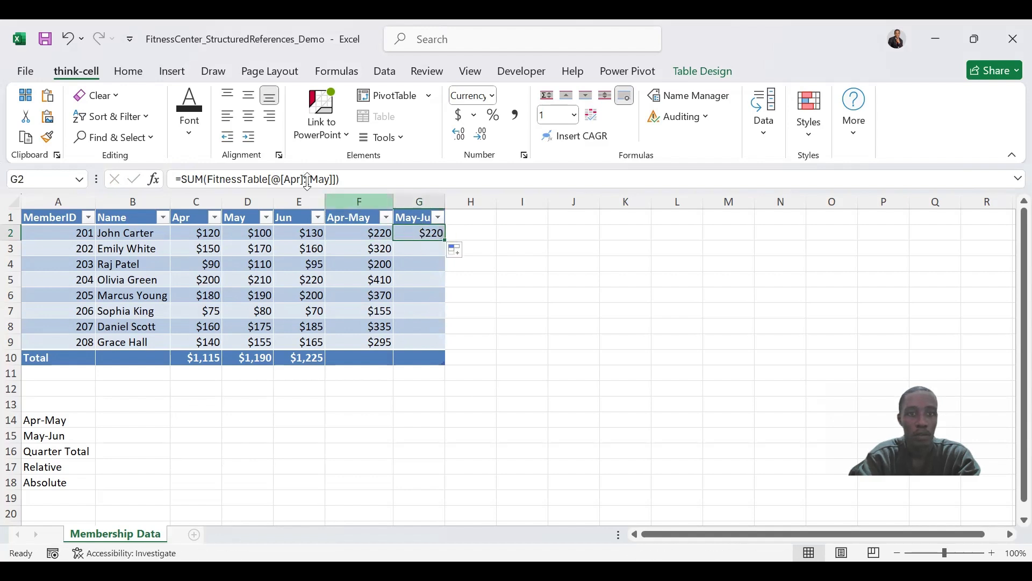
left_click(284, 179)
left_click_drag(284, 179, 305, 179)
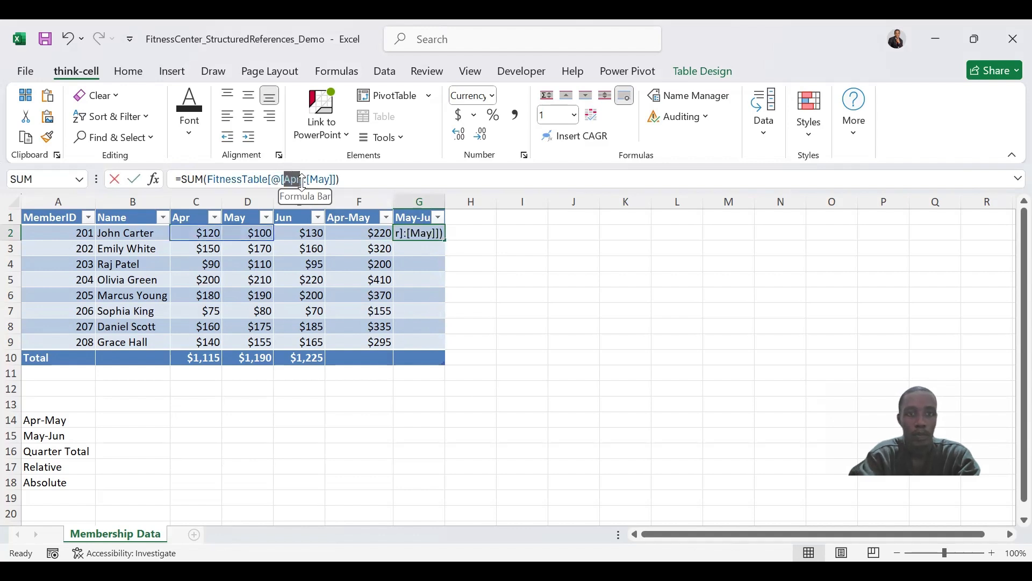
type("May")
left_click_drag(316, 179, 331, 179)
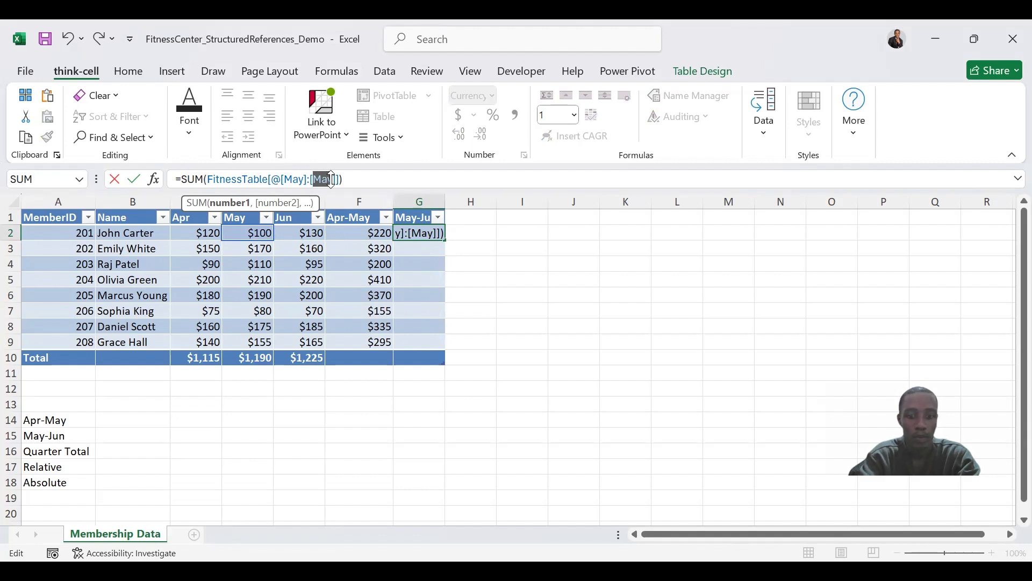
type("[Jun")
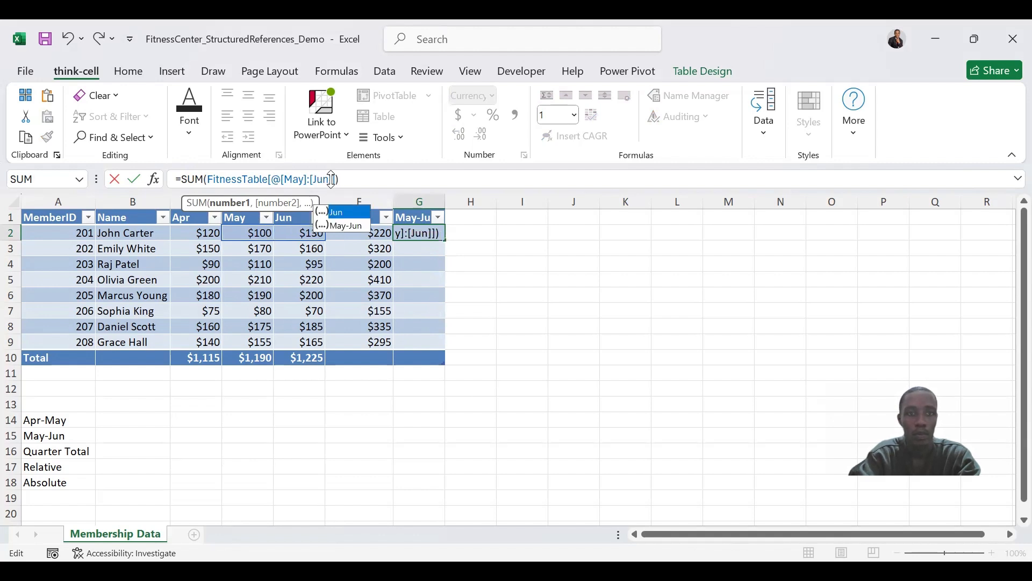
key("Return")
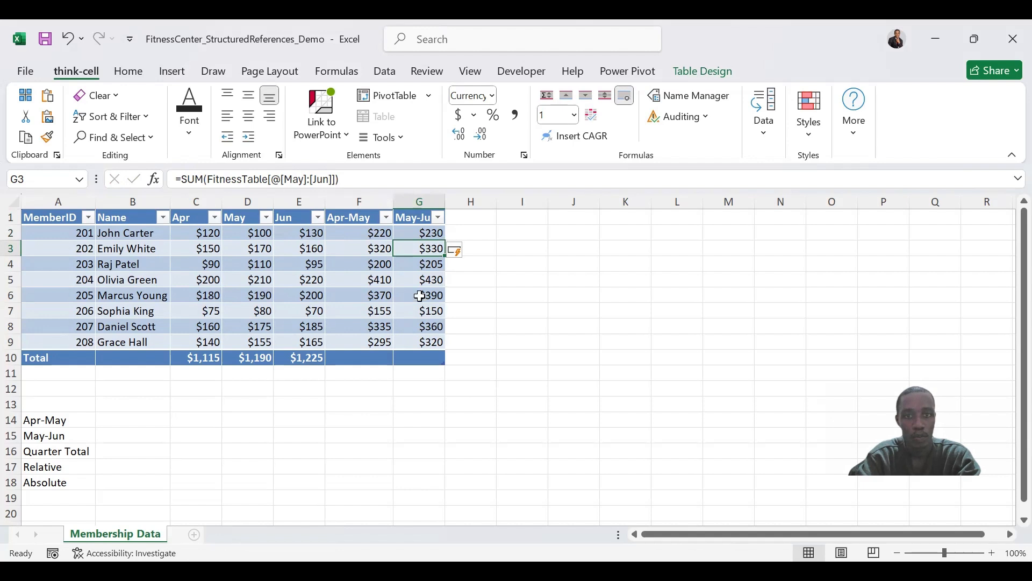
Add a table column with the header Quarter Total in H1 and autofit its width to the header.
left_click(463, 217)
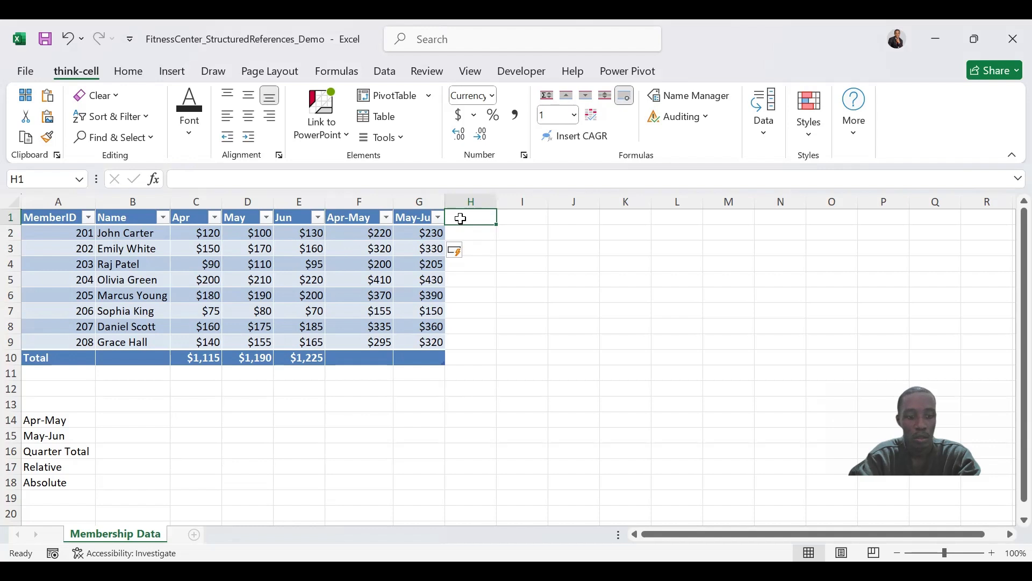
type("Quart")
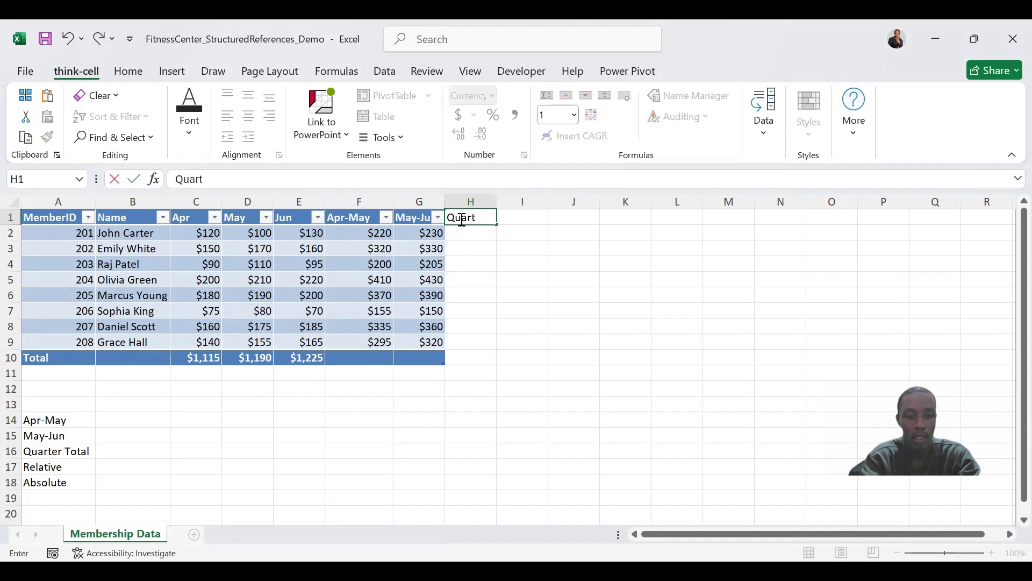
type("er")
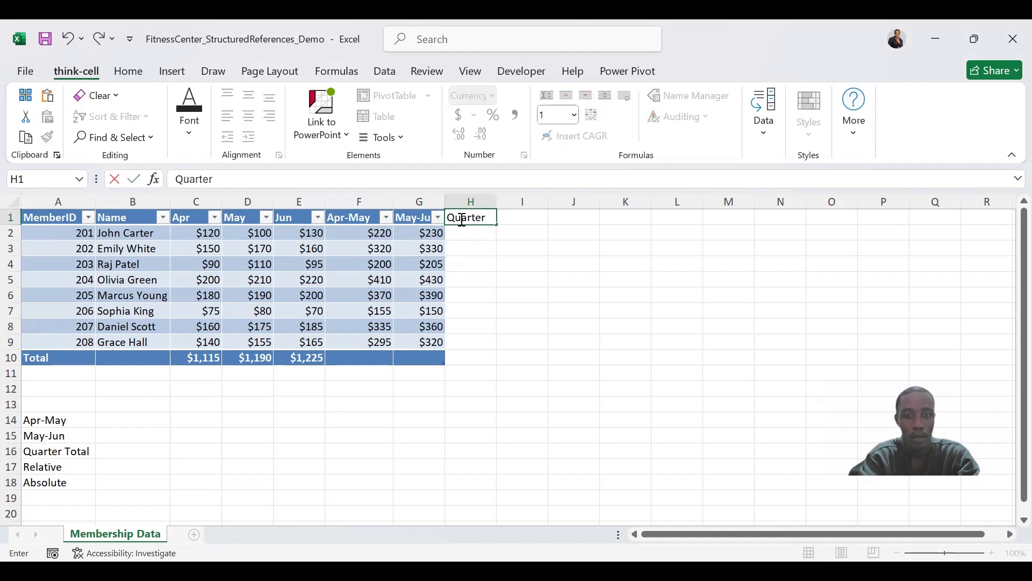
type(" Total")
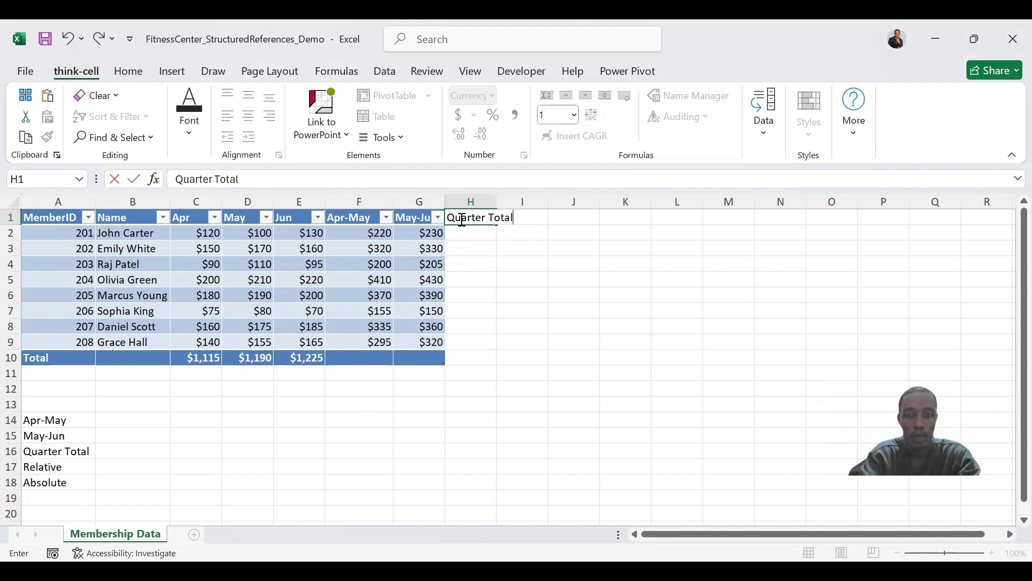
key("Return")
left_click_drag(498, 203, 498, 203)
double_click(498, 202)
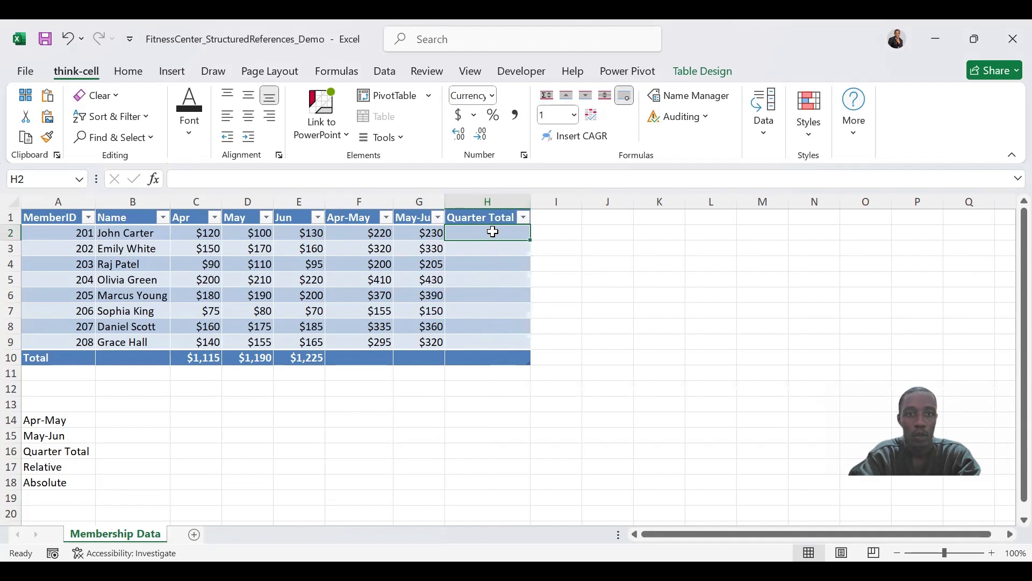
Copy the May-Jun formula into H2 and edit it to =SUM(FitnessTable[@[Apr]:[Jun]]), filling the Quarter Total column.
left_click(429, 231)
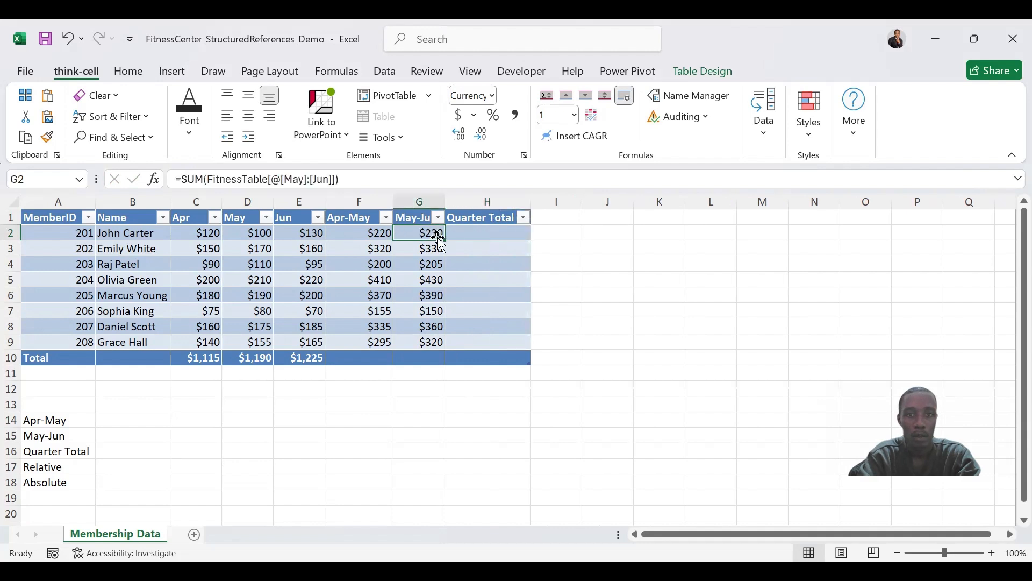
left_click_drag(444, 241, 491, 231)
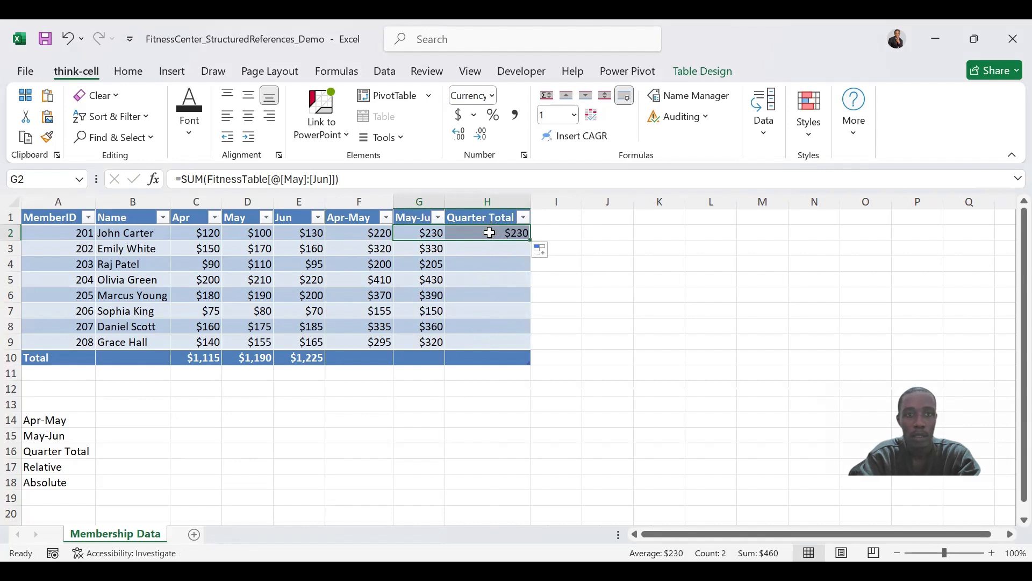
left_click(490, 231)
left_click_drag(285, 179, 303, 179)
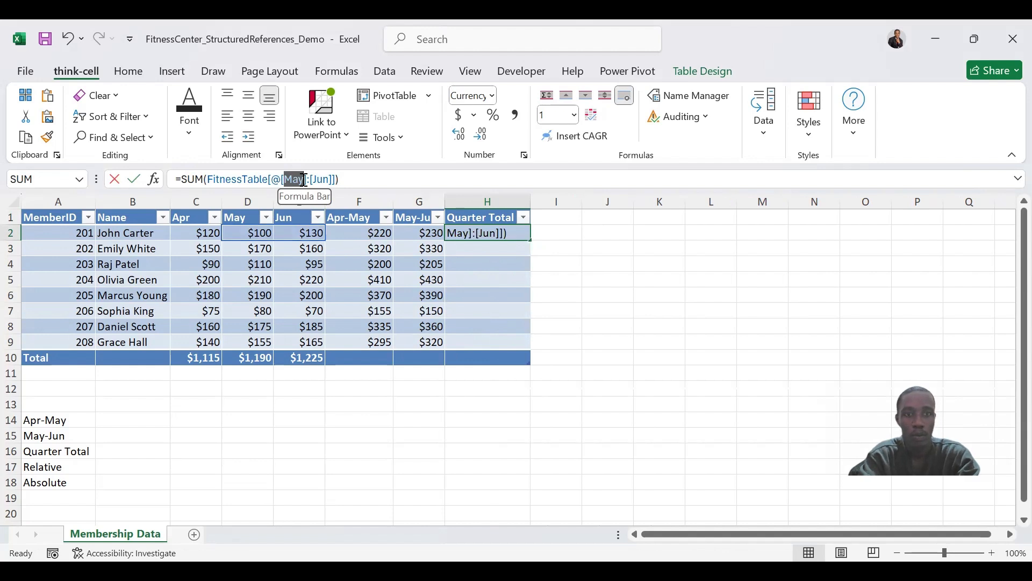
type("Apr")
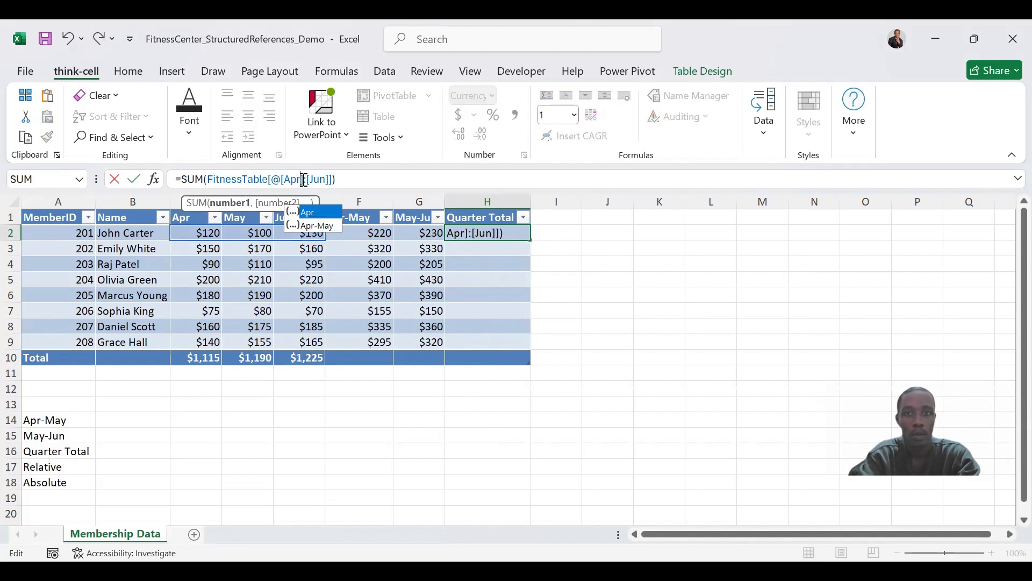
key("Return")
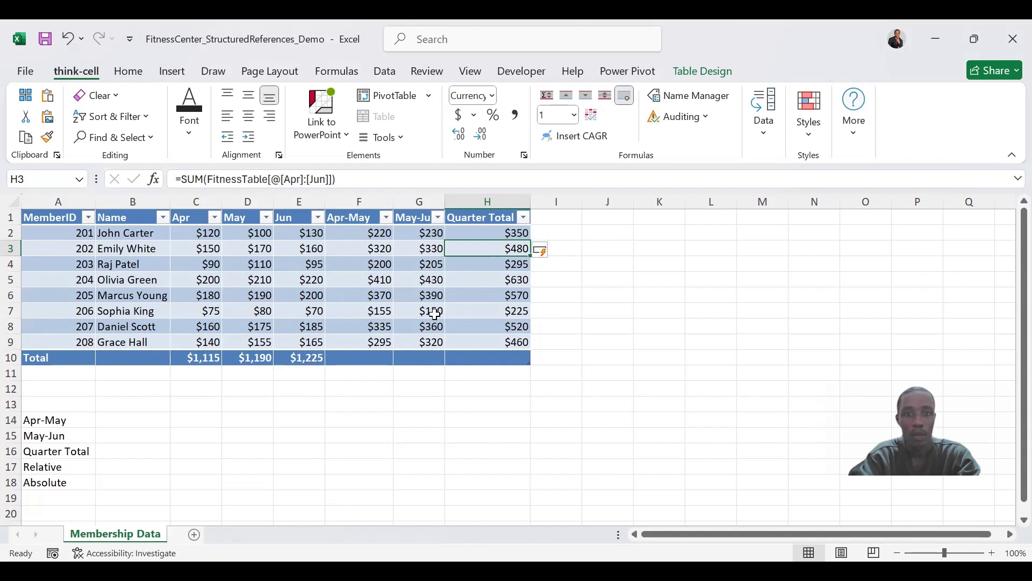
Copy the total row's Jun subtotal formula across to the Apr-May, May-Jun and Quarter Total columns.
left_click(316, 357)
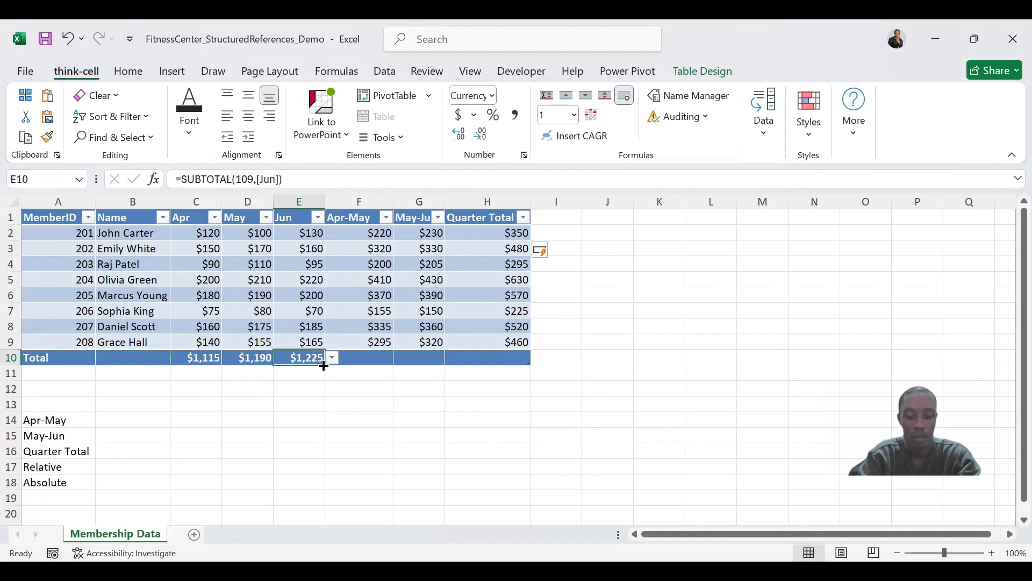
left_click_drag(323, 366, 505, 371)
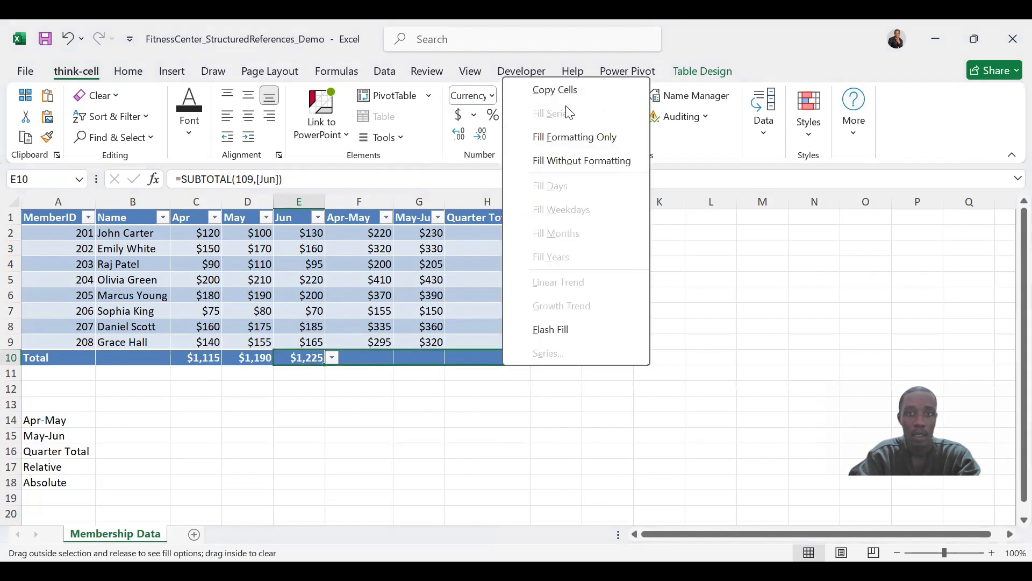
left_click(569, 94)
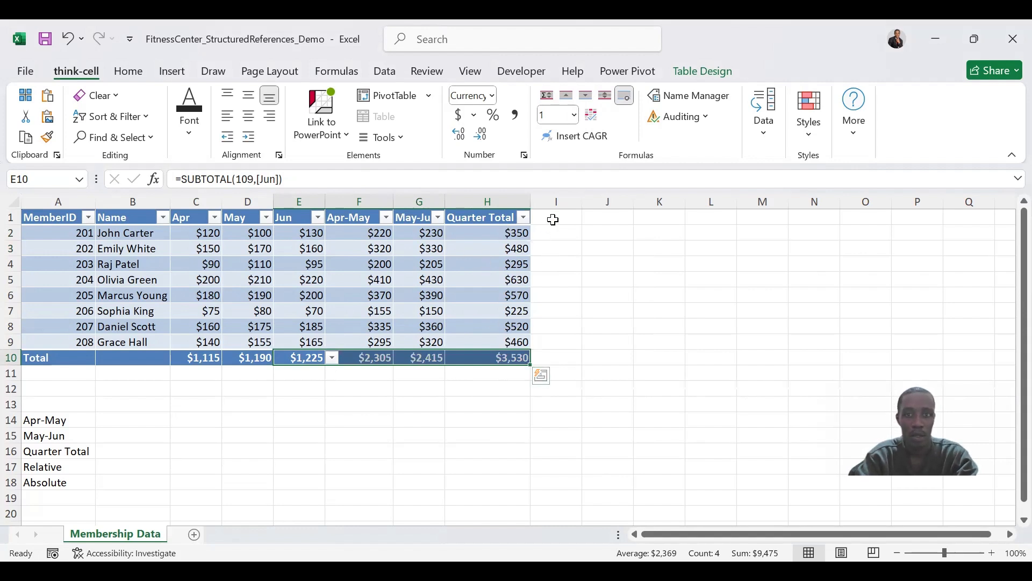
Add a table column with the header Relative in I1, directly after Quarter Total.
left_click(553, 220)
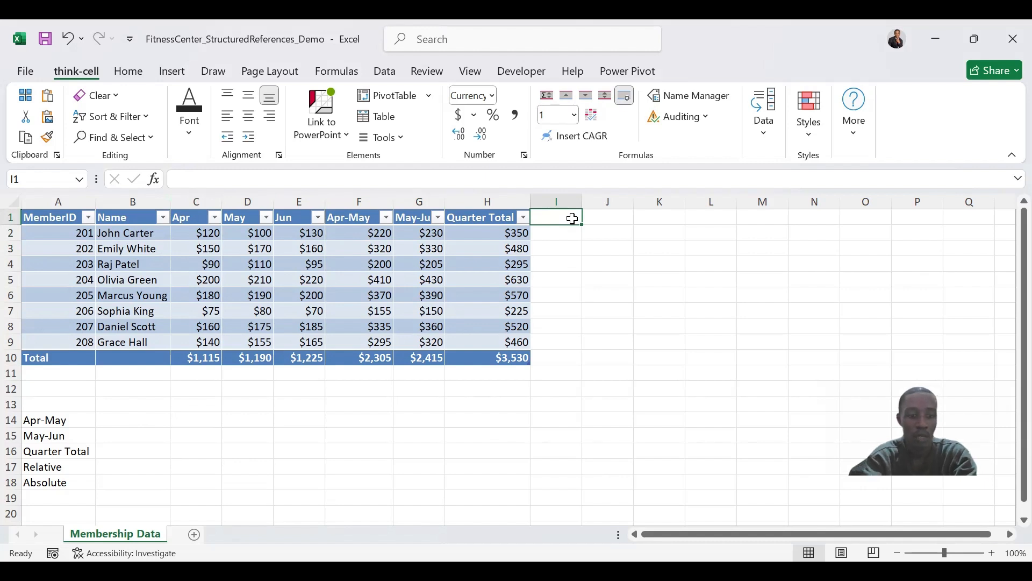
type("Rela")
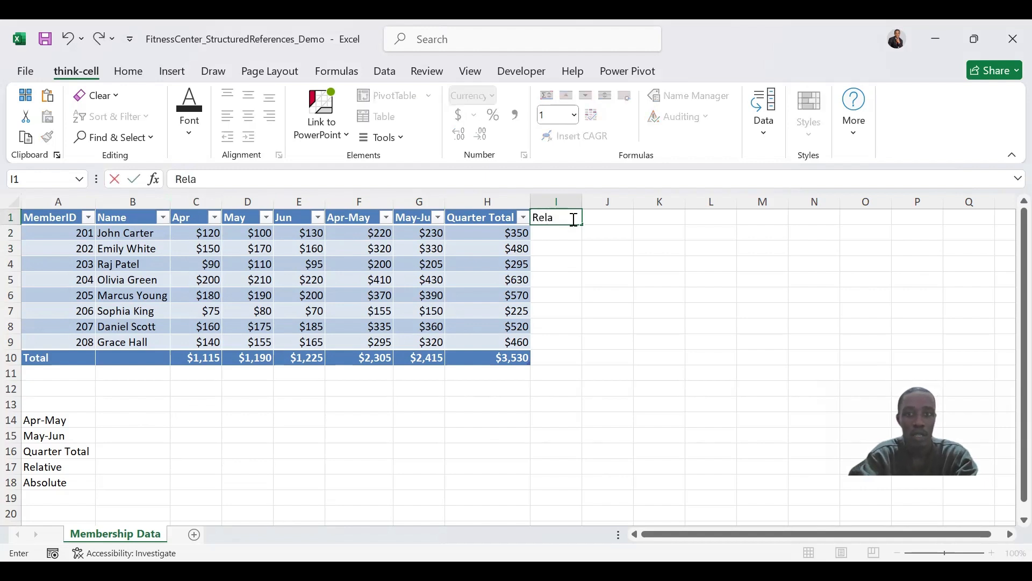
type("tive")
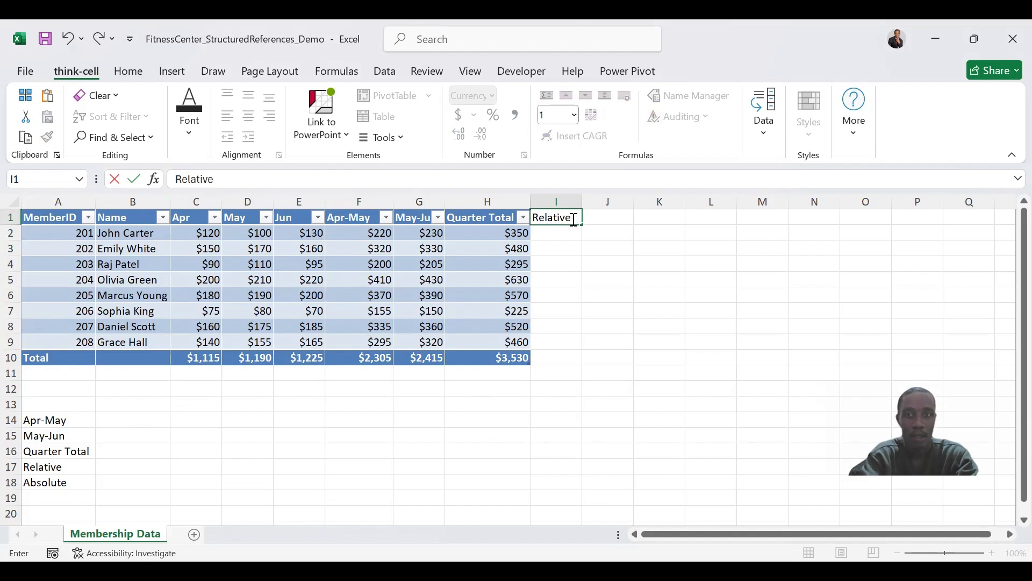
key("Return")
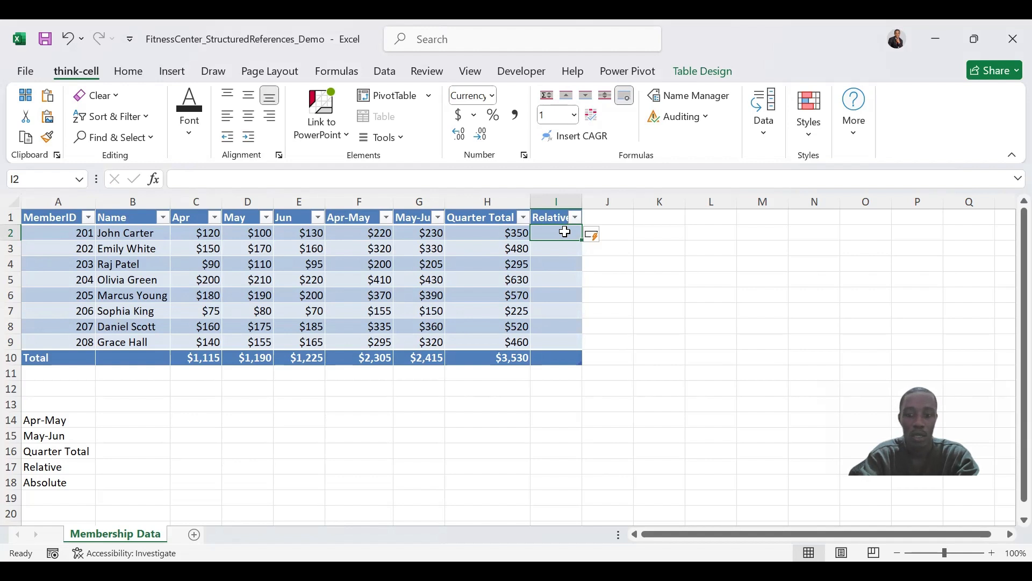
Enter =SUM(FitnessTable[@[Apr]]) in I2 to fill the Relative column with each row's Apr amount.
type("=")
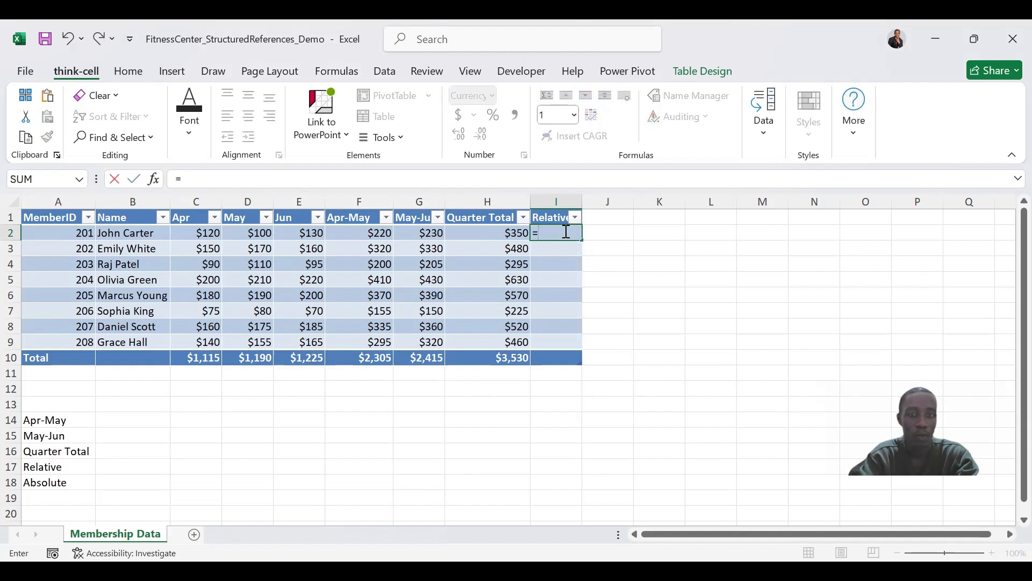
type("S")
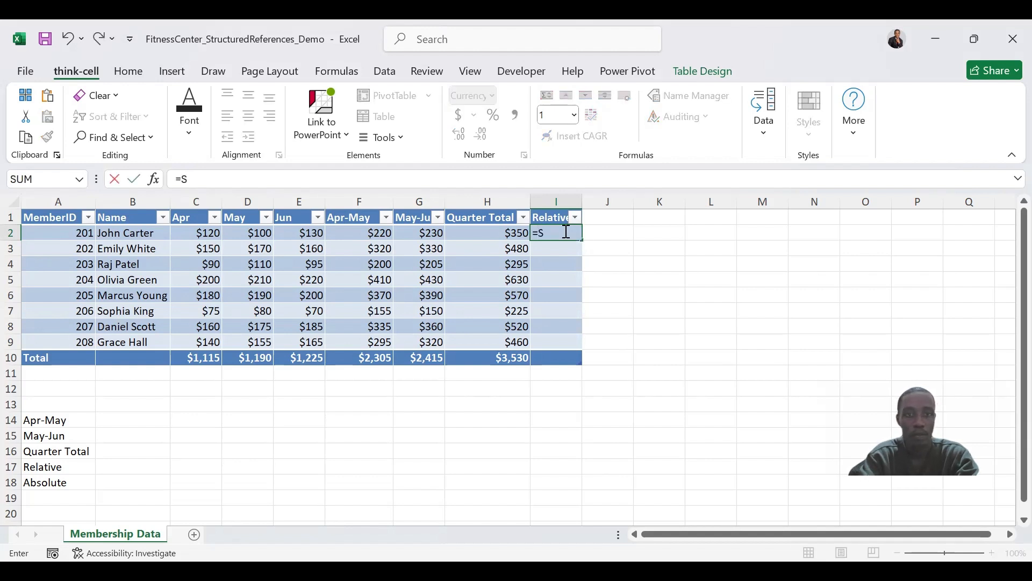
type("um")
key("Tab")
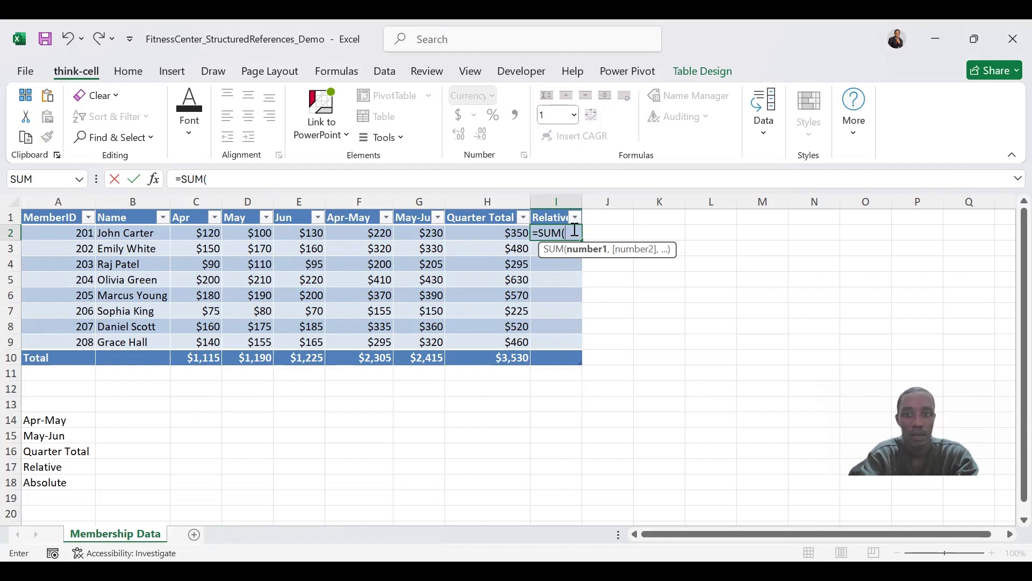
type("Fit")
key("Tab")
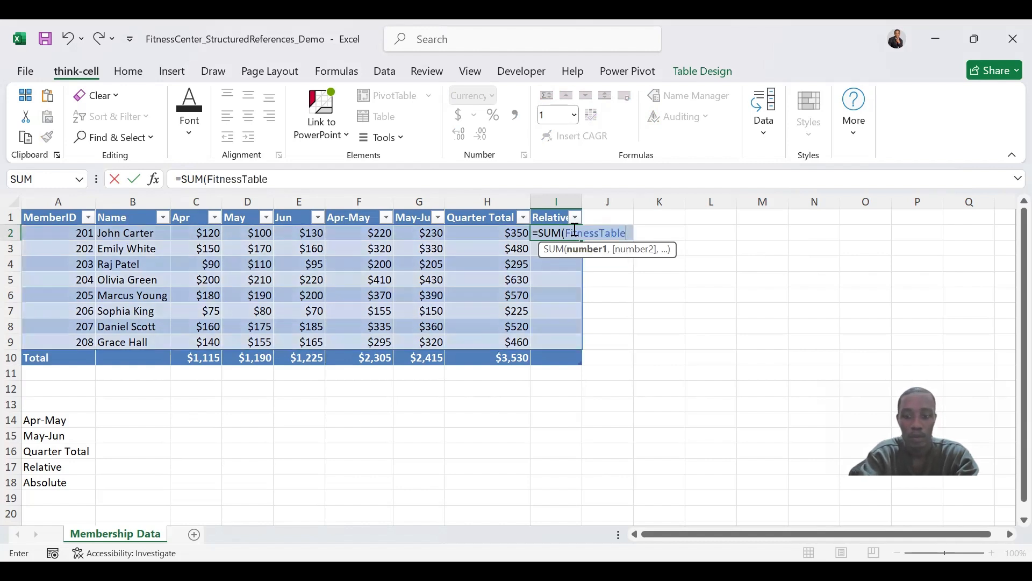
type("[")
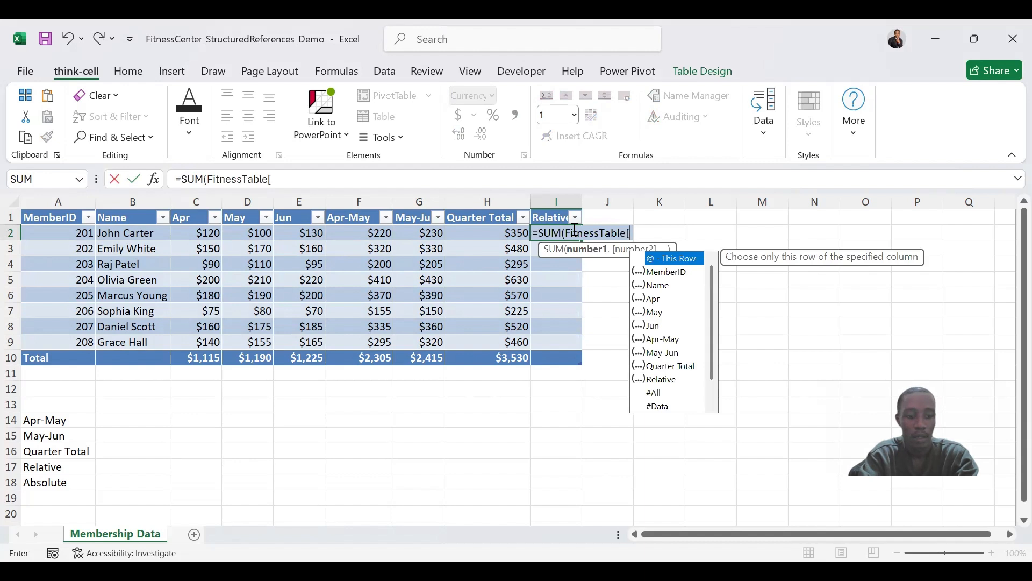
type("@")
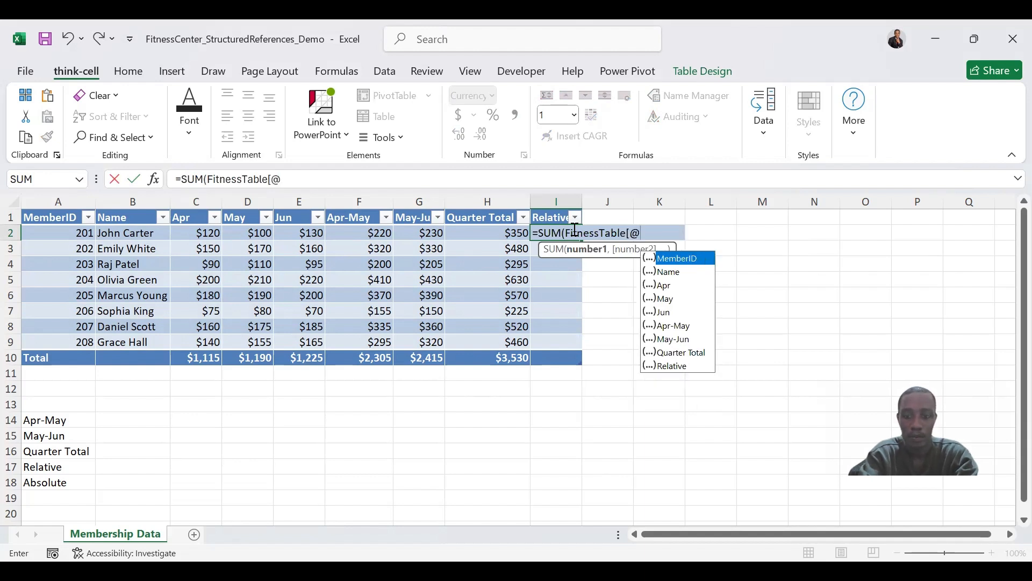
type("[")
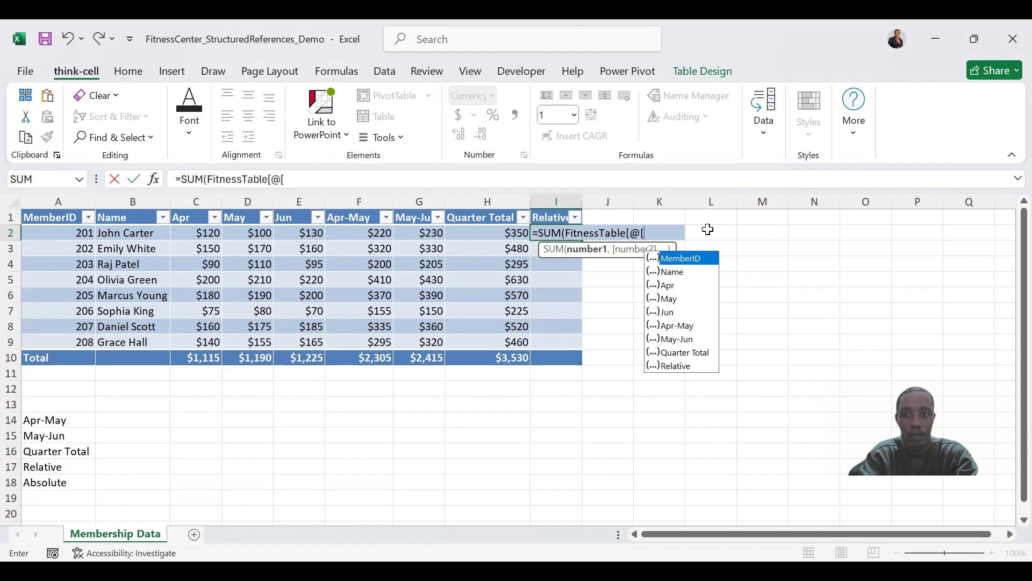
type("Aprl")
key("BackSpace")
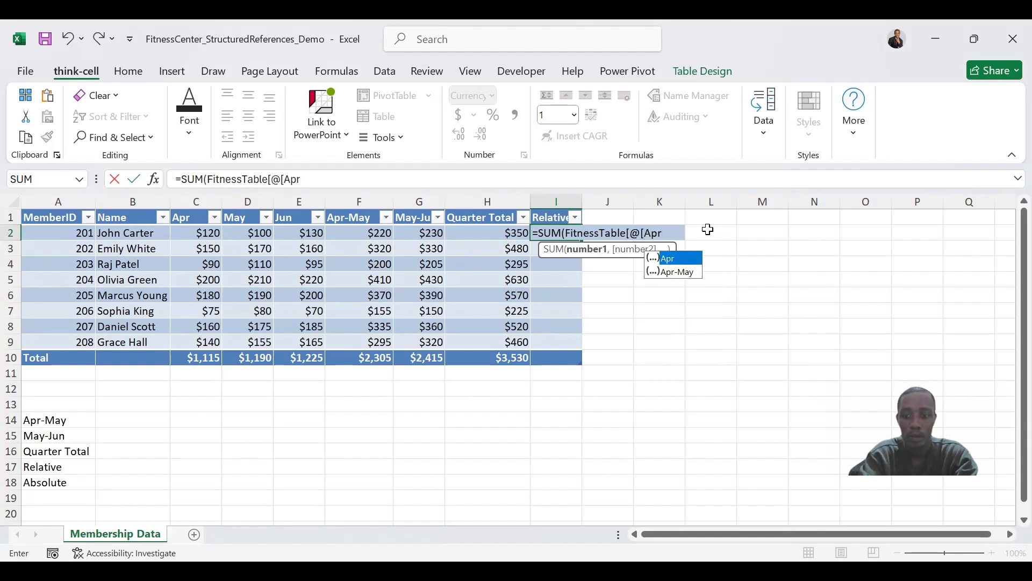
type("]]")
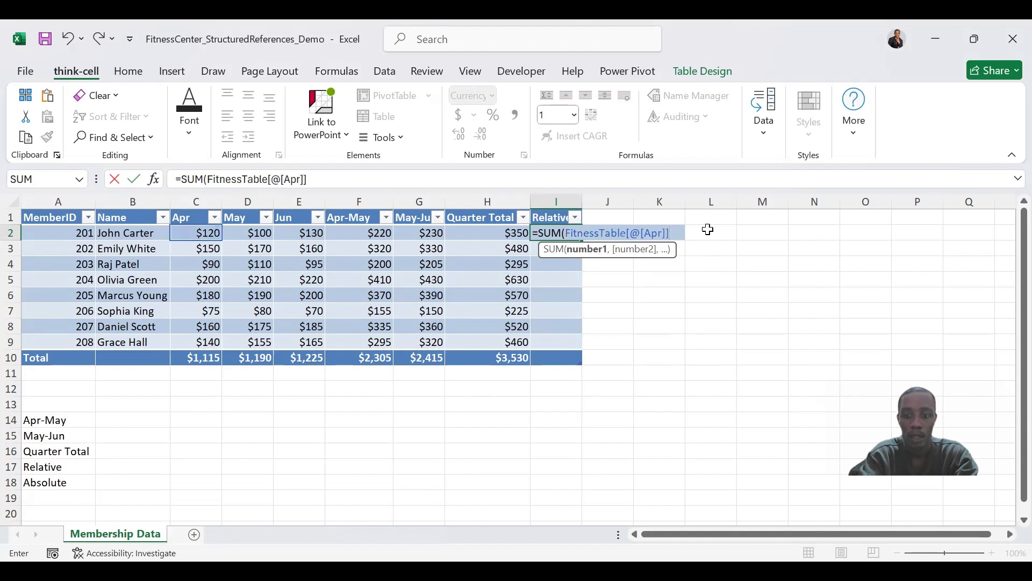
key("Return")
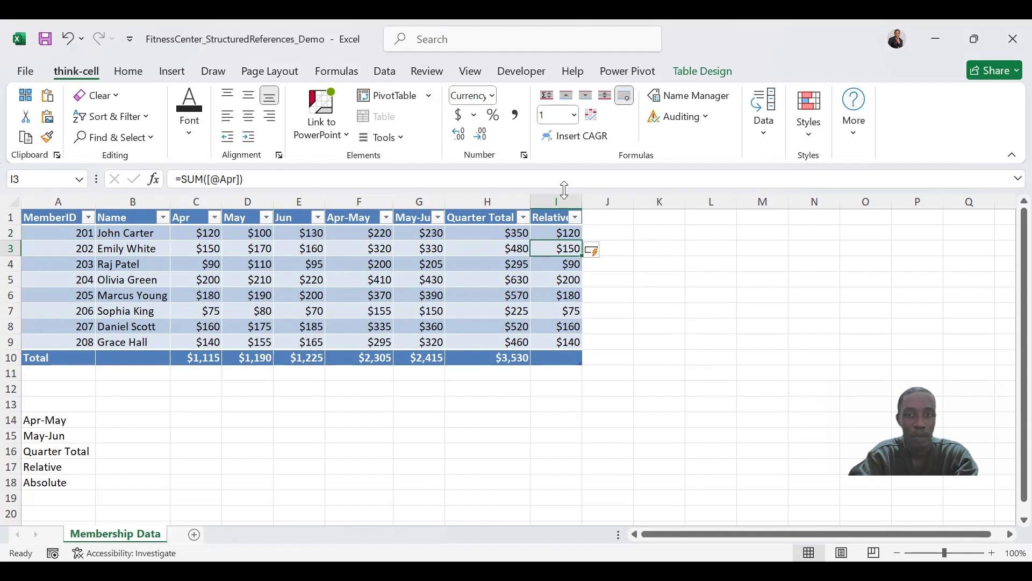
Add a table column with the header Absolute in J1, directly after Relative.
left_click(605, 217)
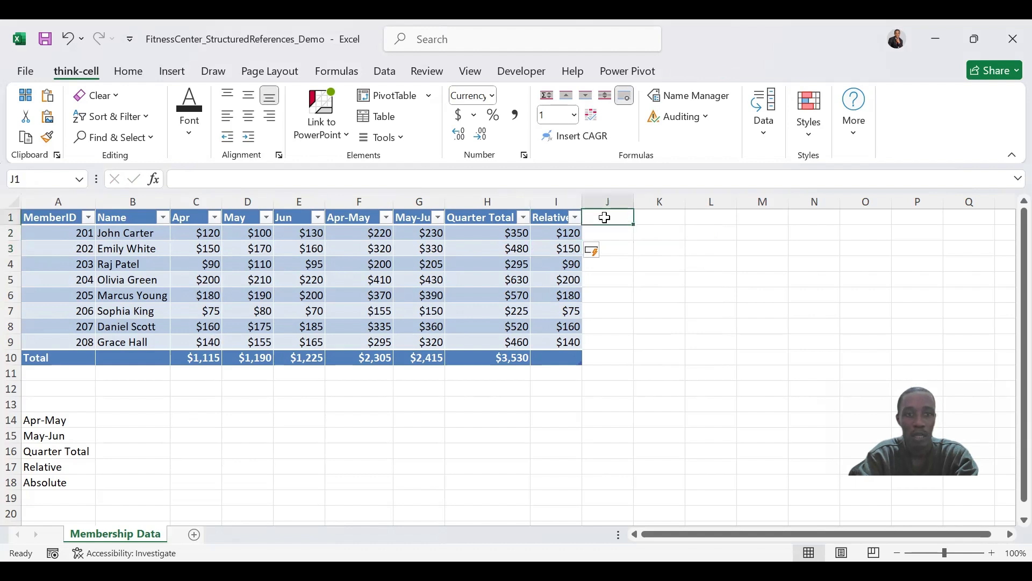
left_click(557, 234)
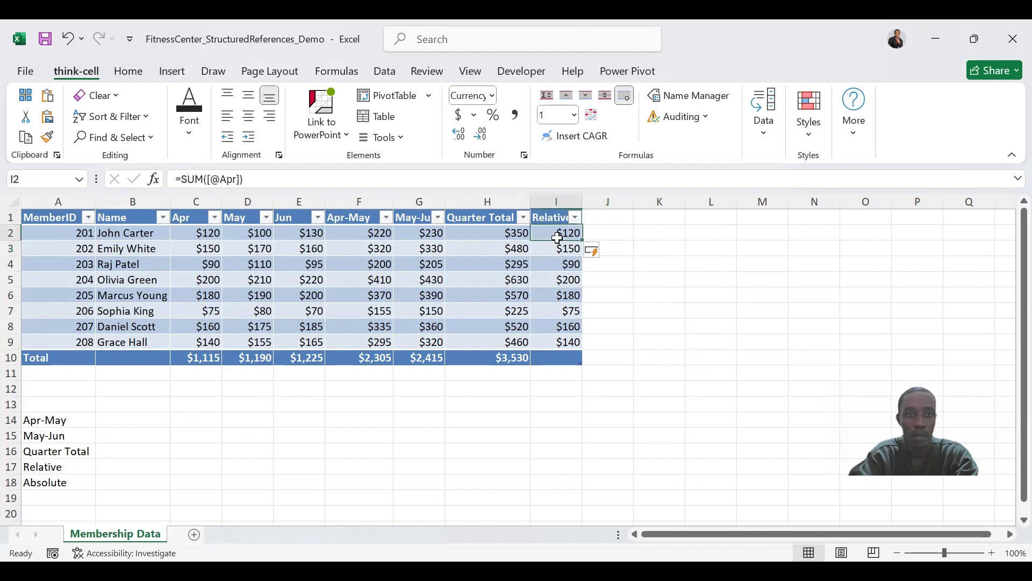
left_click(597, 219)
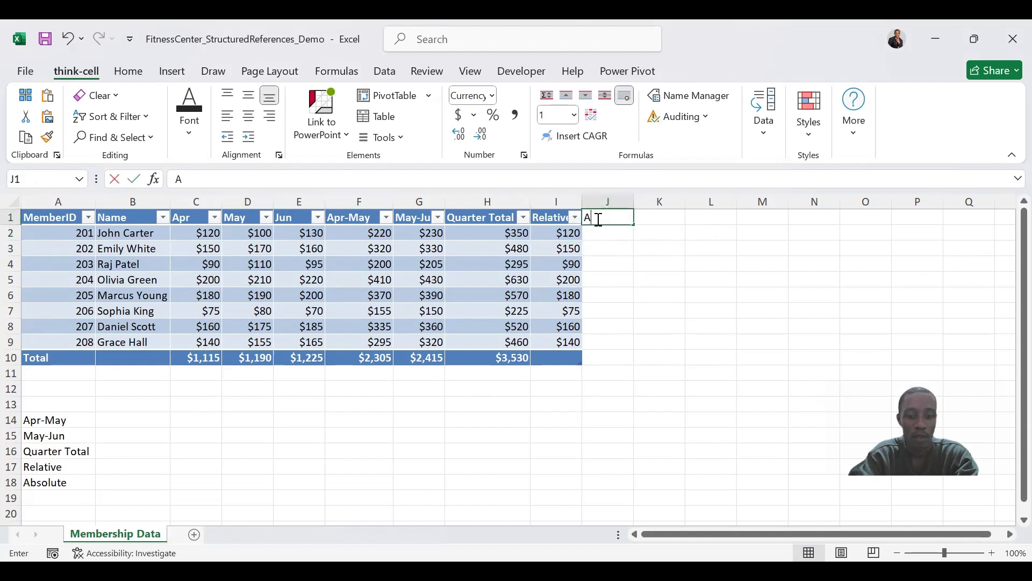
type("Absolute")
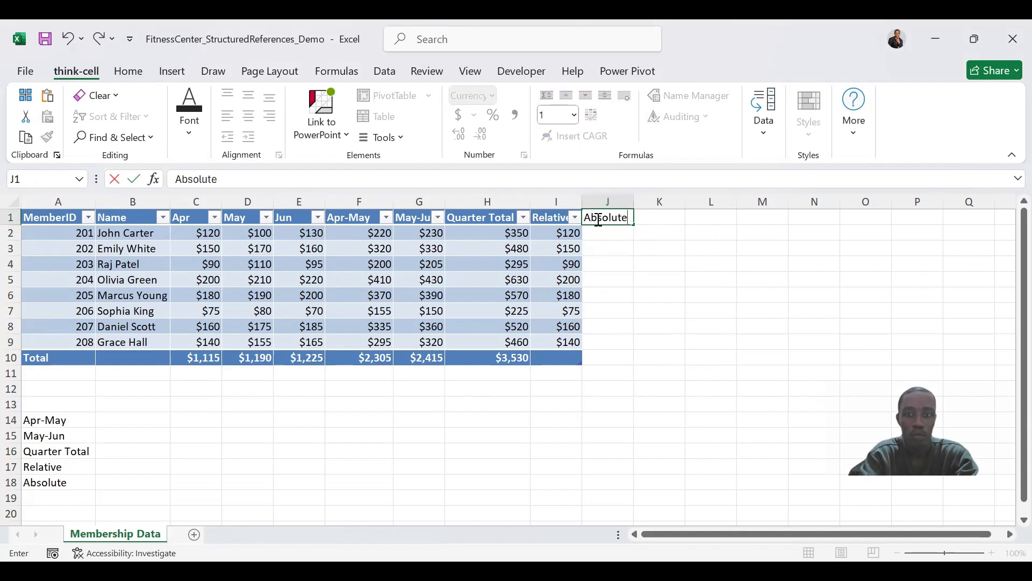
key("Return")
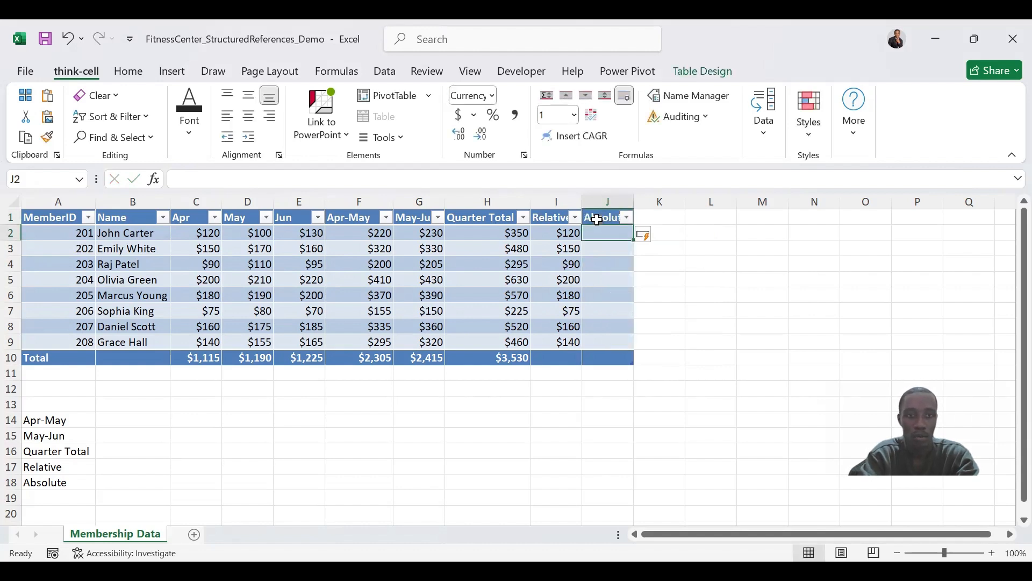
Copy the Relative formula from I2 into J2 and edit it to =SUM([Apr]), filling the Absolute column.
left_click(563, 234)
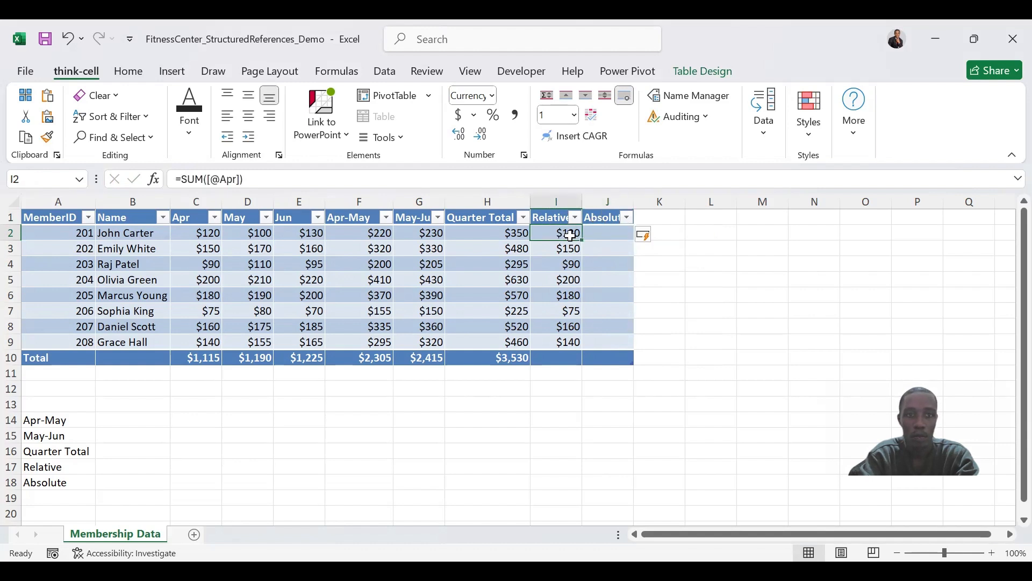
left_click_drag(581, 239, 609, 235)
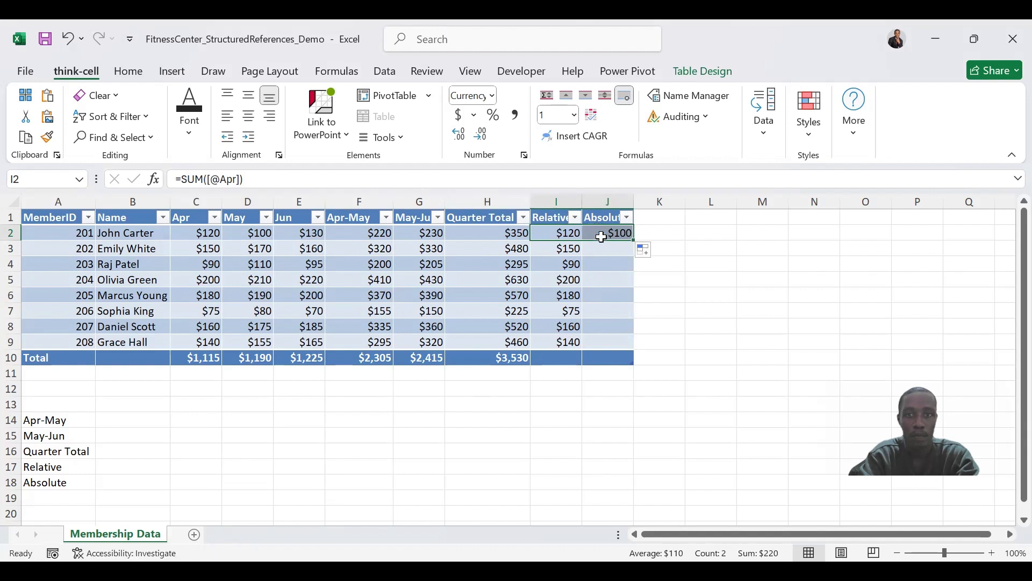
left_click(598, 231)
left_click_drag(220, 179, 241, 183)
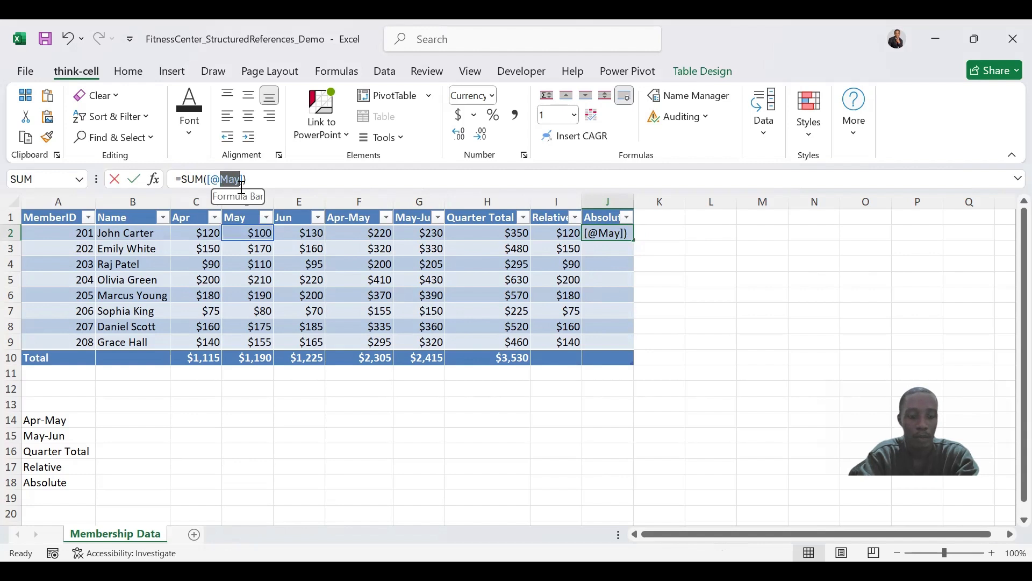
type("Apr")
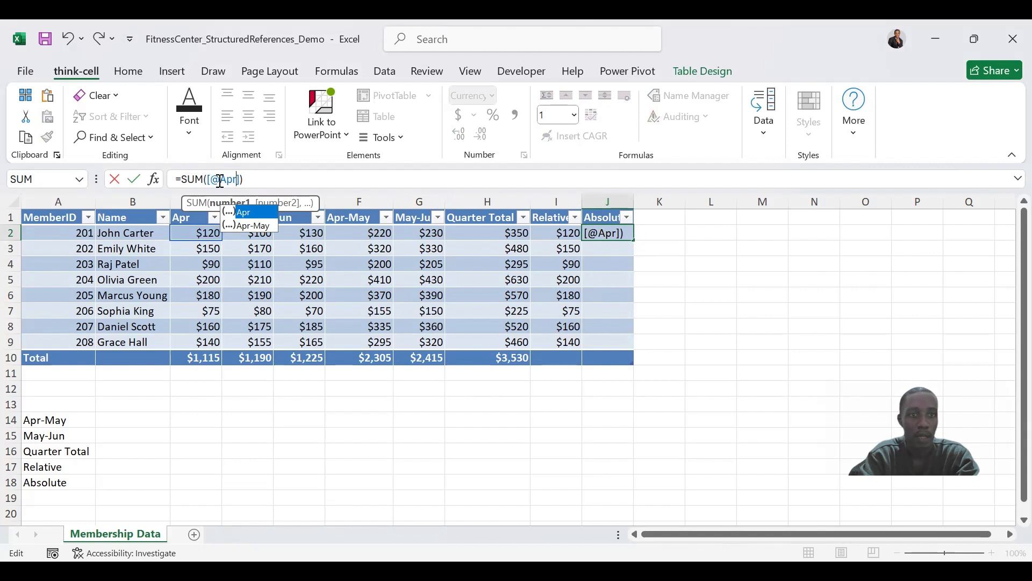
left_click(222, 179)
key("BackSpace")
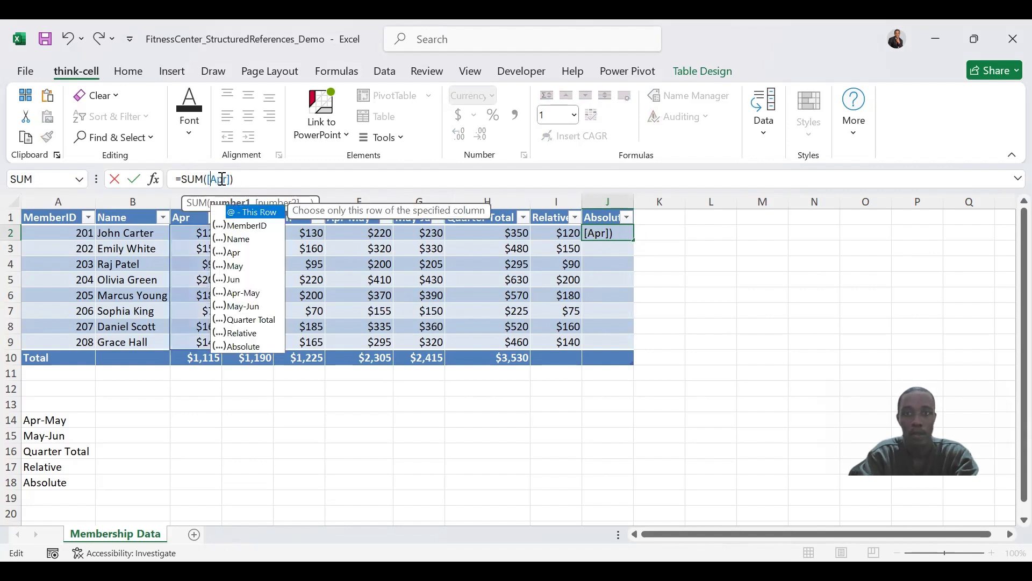
key("Return")
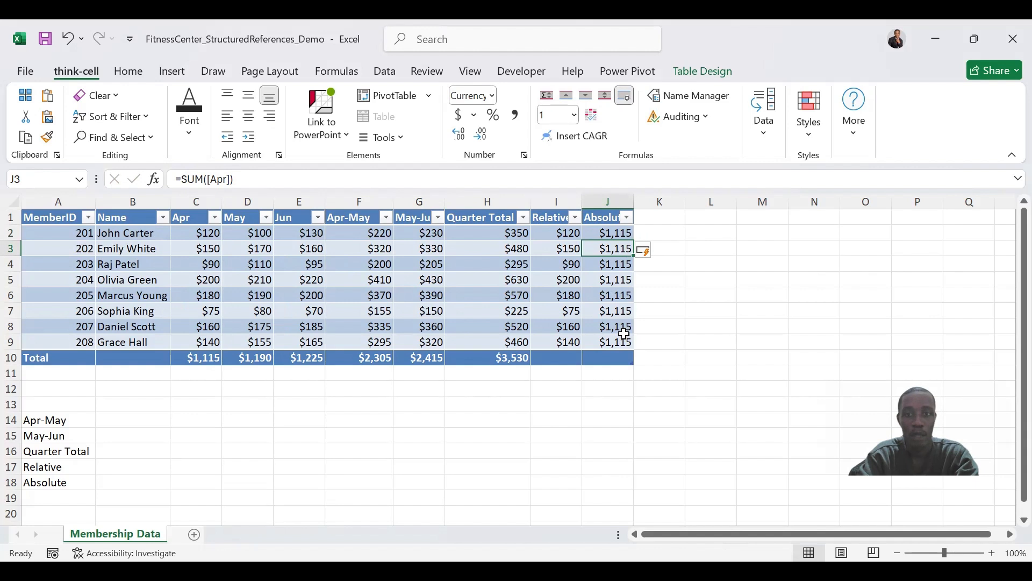
left_click(313, 238)
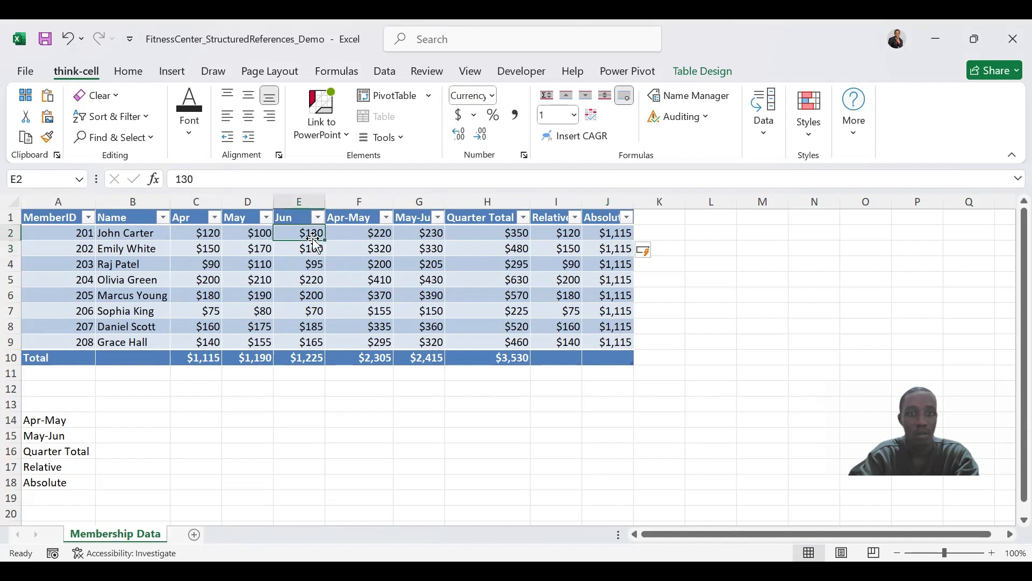
left_click(474, 248)
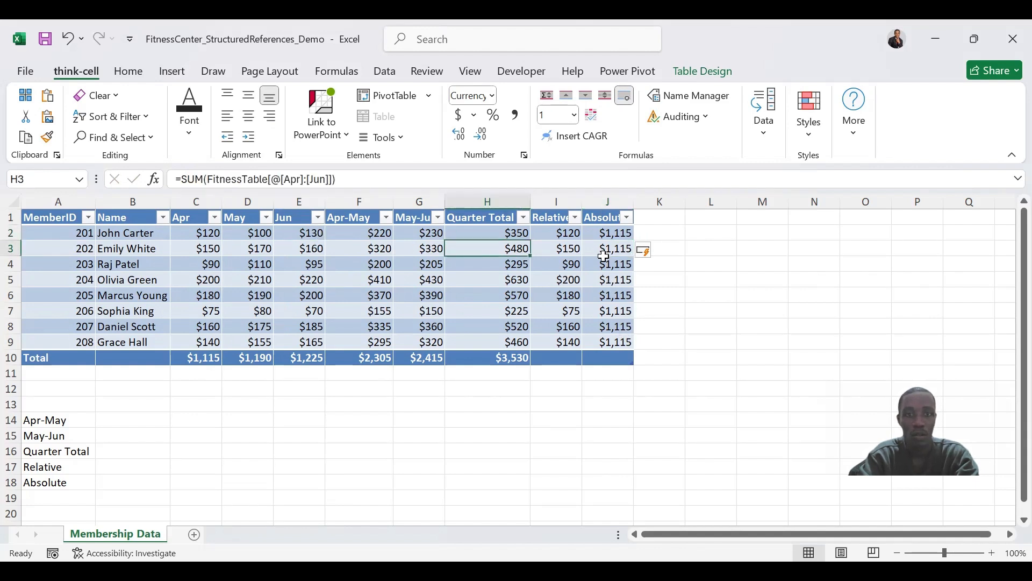
left_click(607, 261)
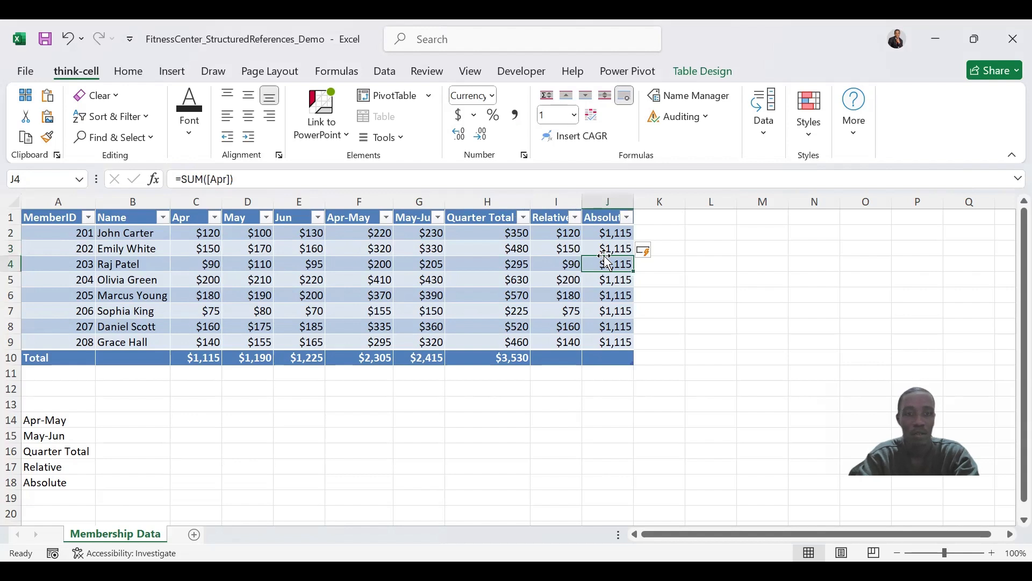